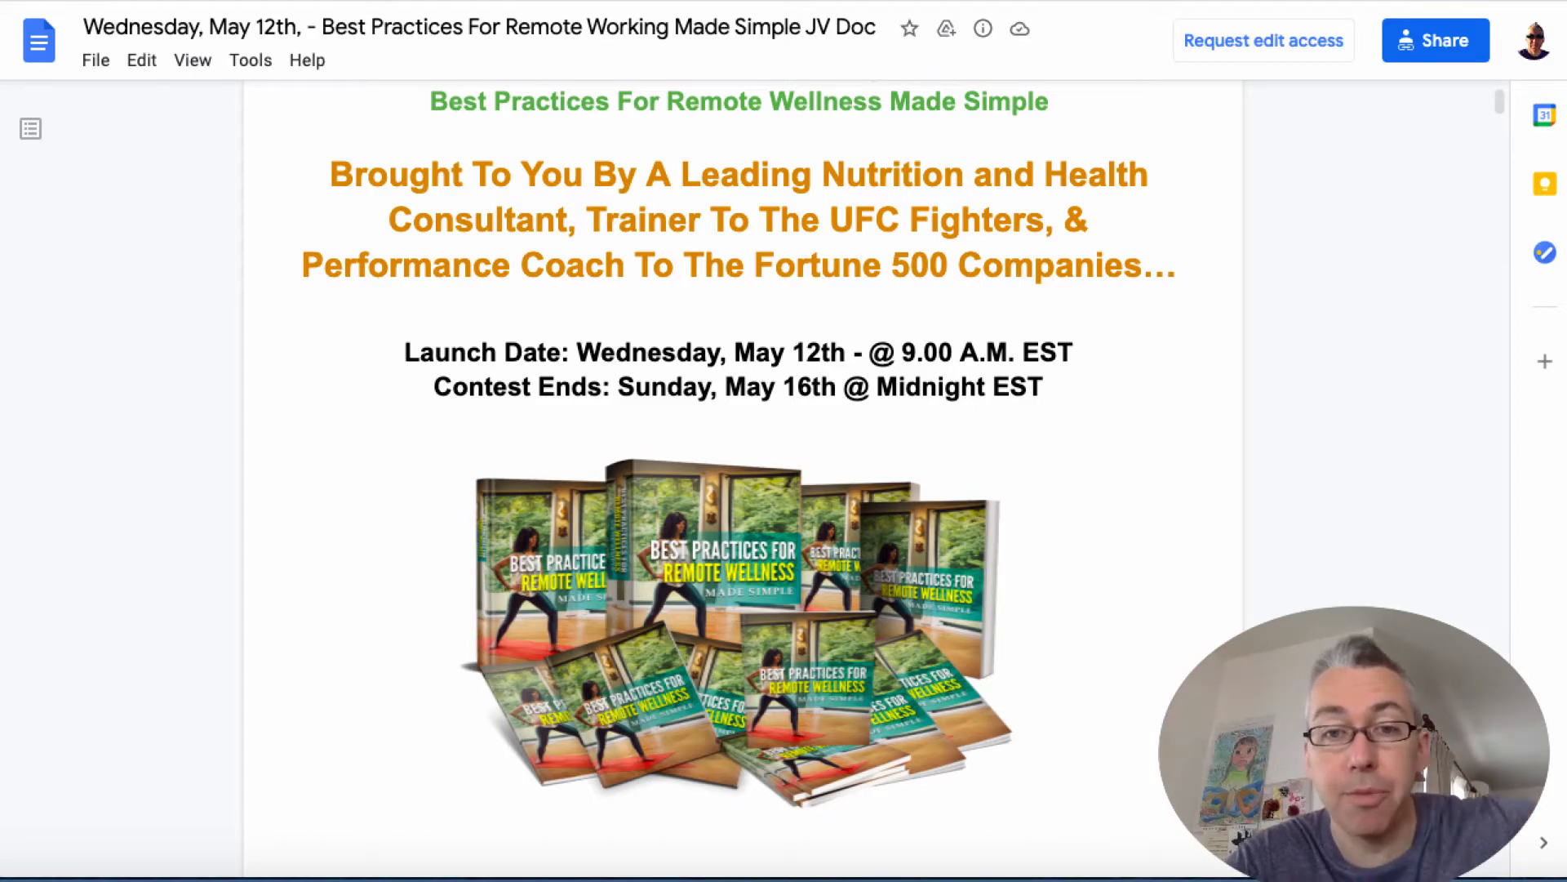
pyautogui.scroll(-8, 1134, 477)
pyautogui.scroll(-8, 1133, 477)
pyautogui.scroll(-8, 1135, 478)
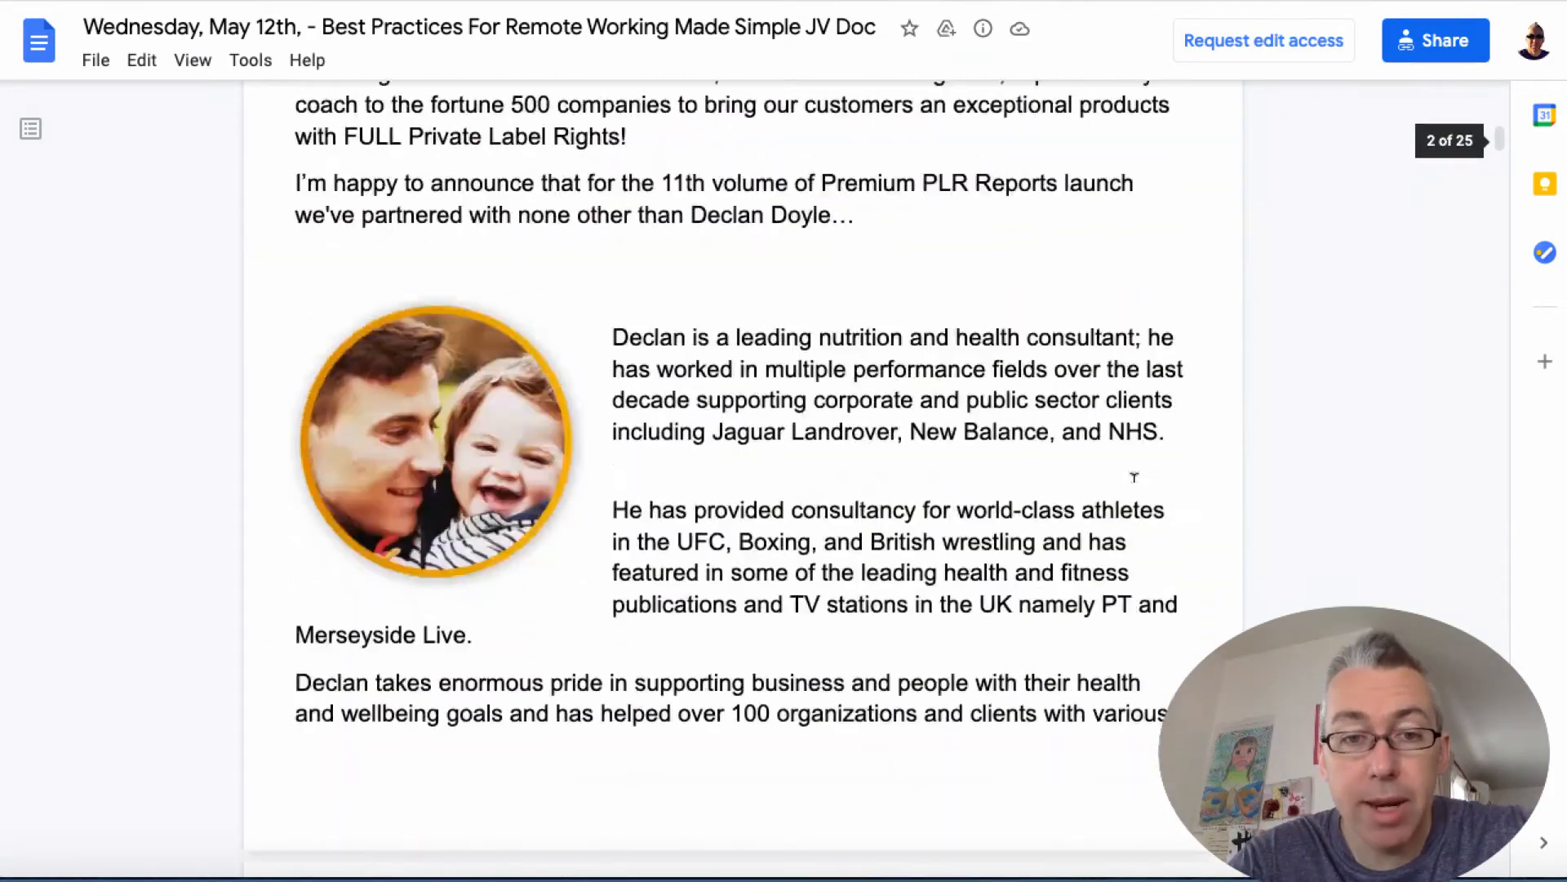
pyautogui.scroll(-8, 1133, 479)
pyautogui.scroll(-6, 1134, 477)
pyautogui.scroll(-6, 1134, 478)
pyautogui.scroll(-6, 1135, 477)
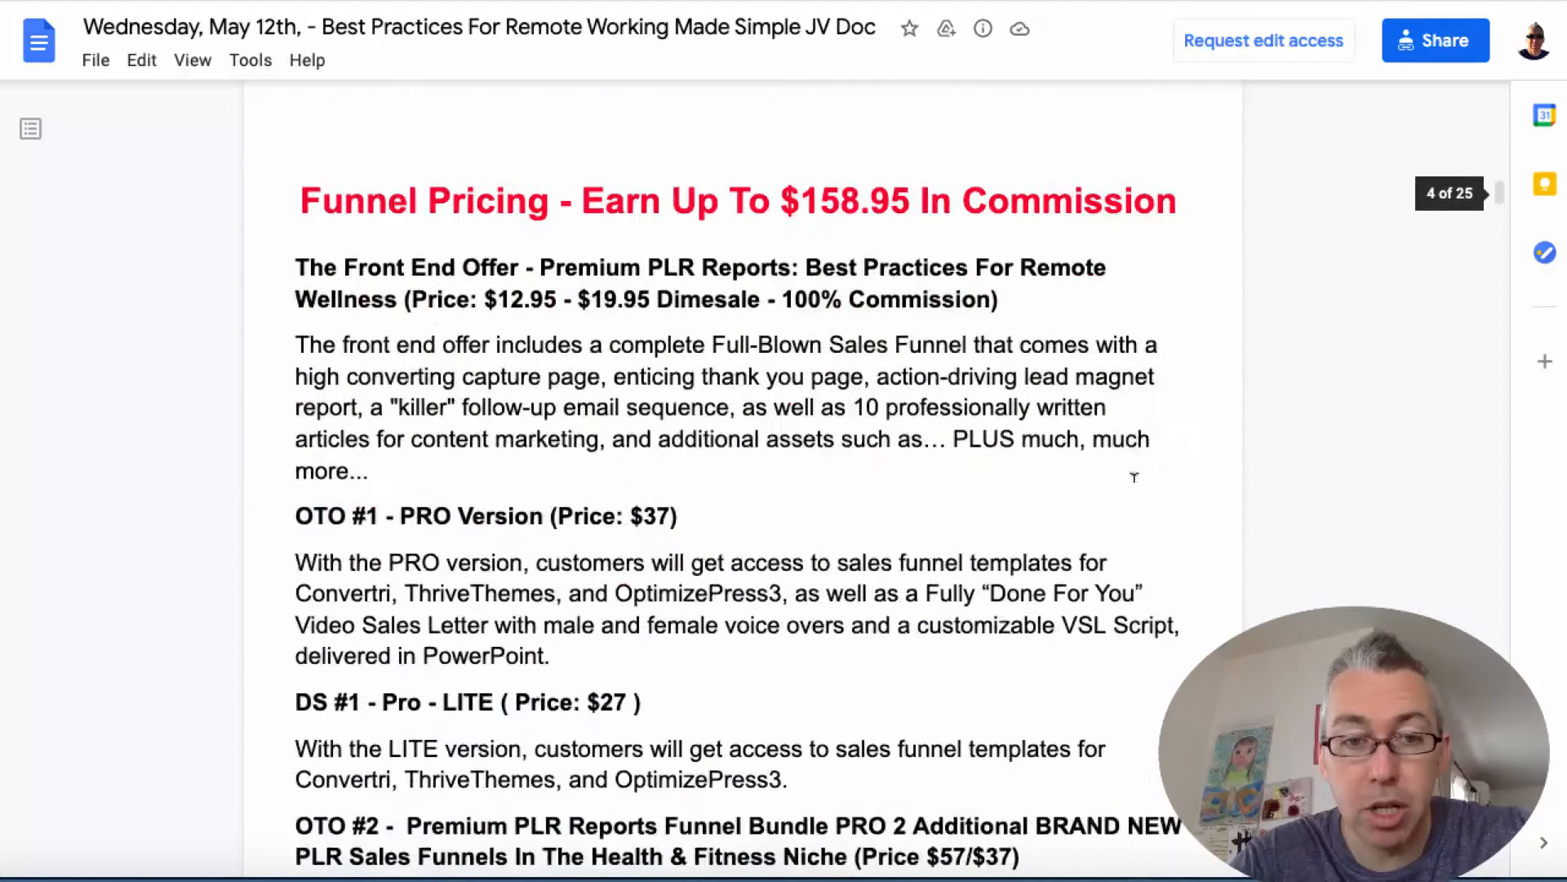
pyautogui.scroll(-4, 1134, 477)
pyautogui.scroll(-2, 1134, 478)
pyautogui.scroll(-1, 1134, 477)
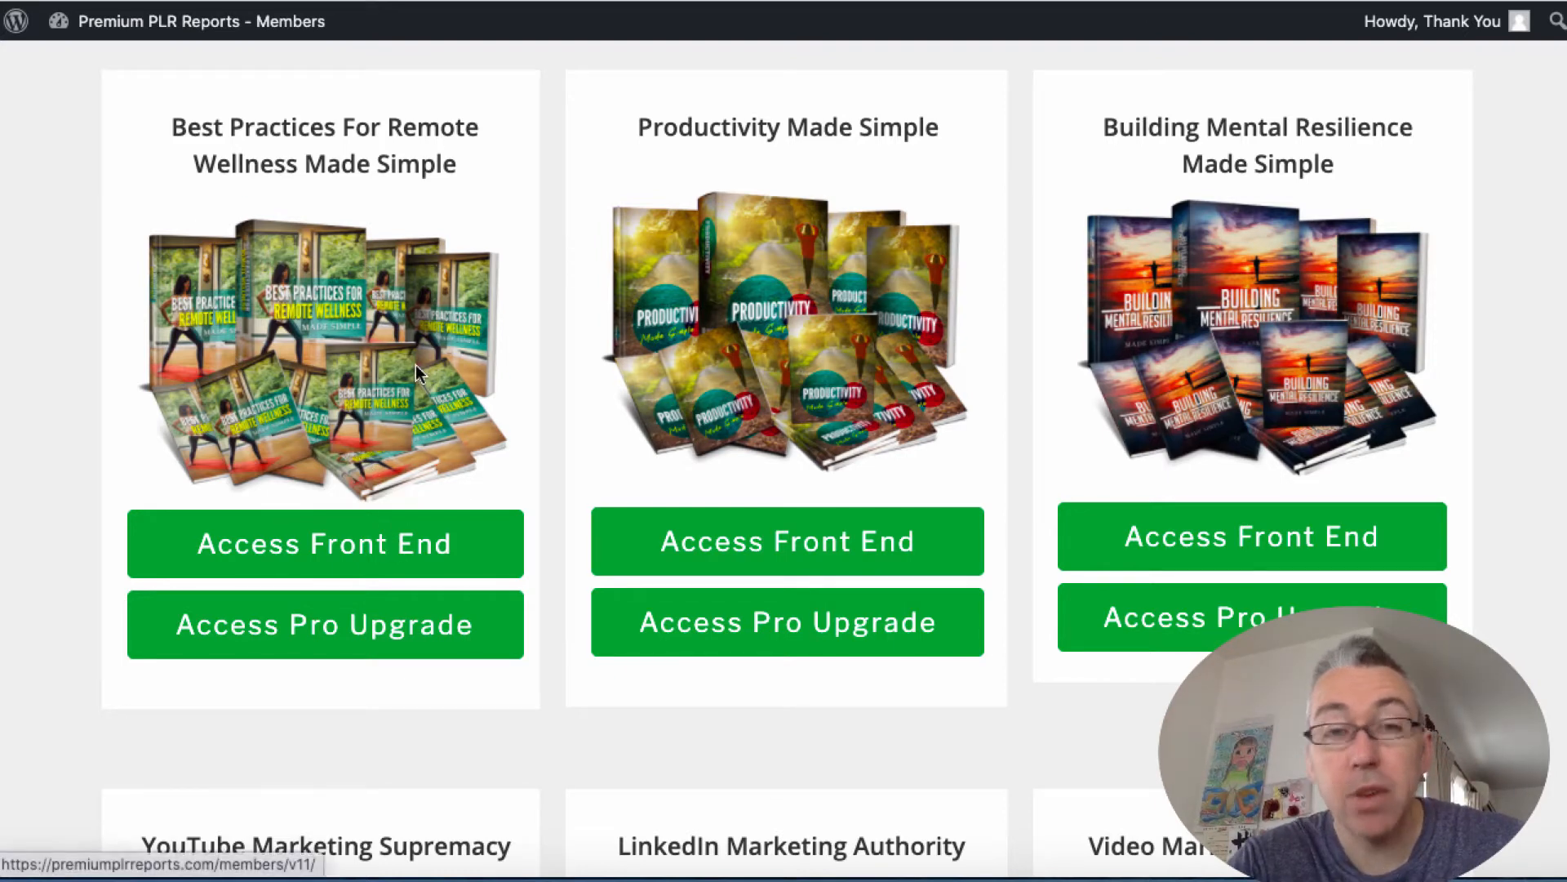
# - Access the front end downloads for Best Practices For Remote Wellness Made Simple
pyautogui.click(386, 545)
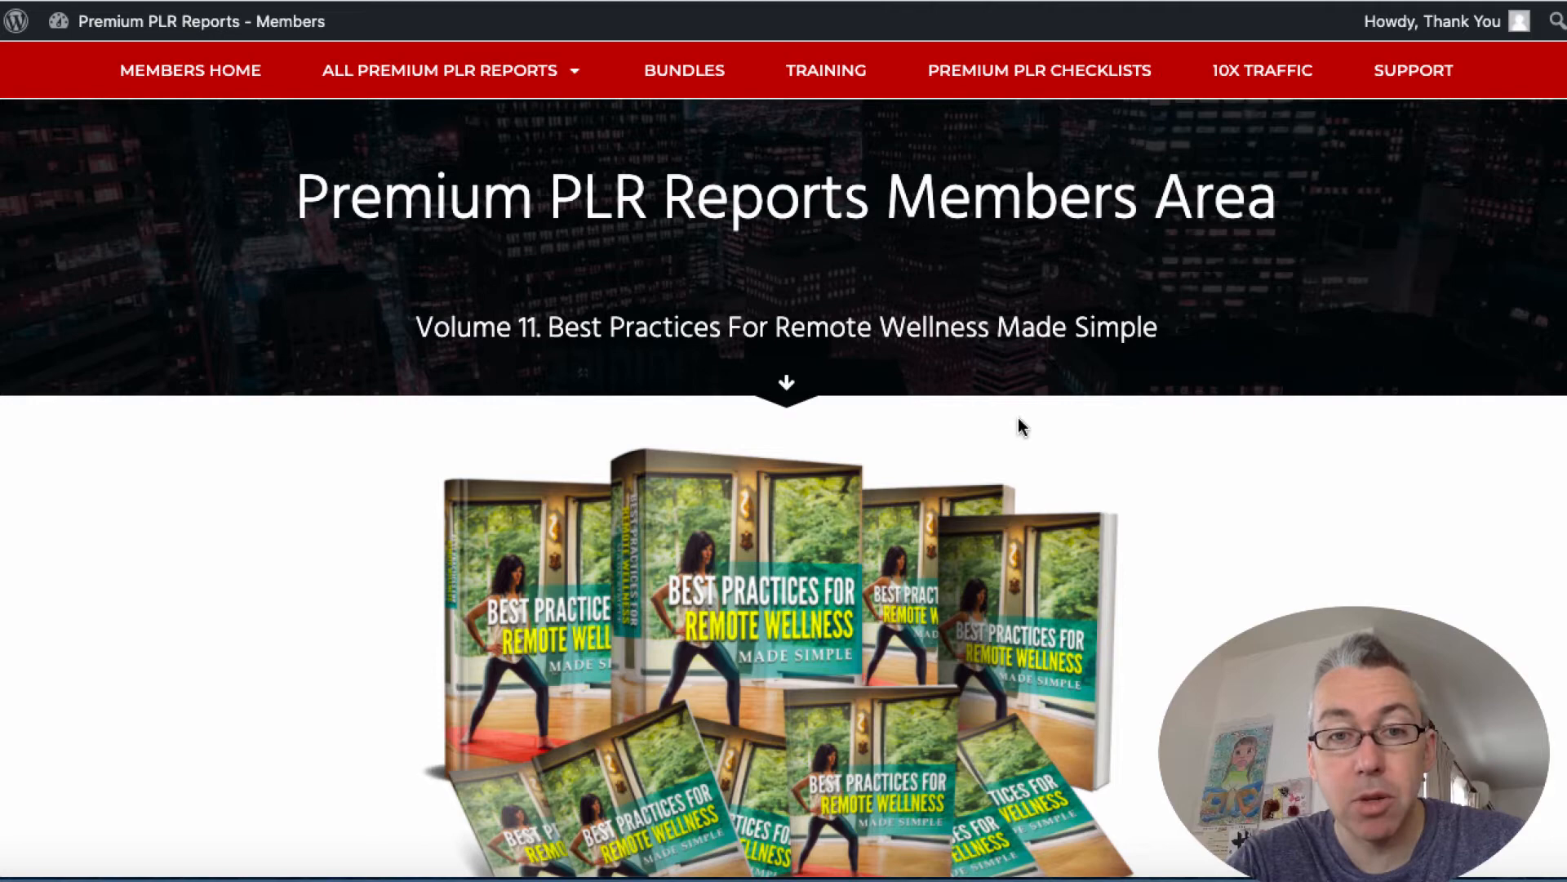
pyautogui.scroll(-3, 1018, 429)
pyautogui.scroll(-5, 1041, 428)
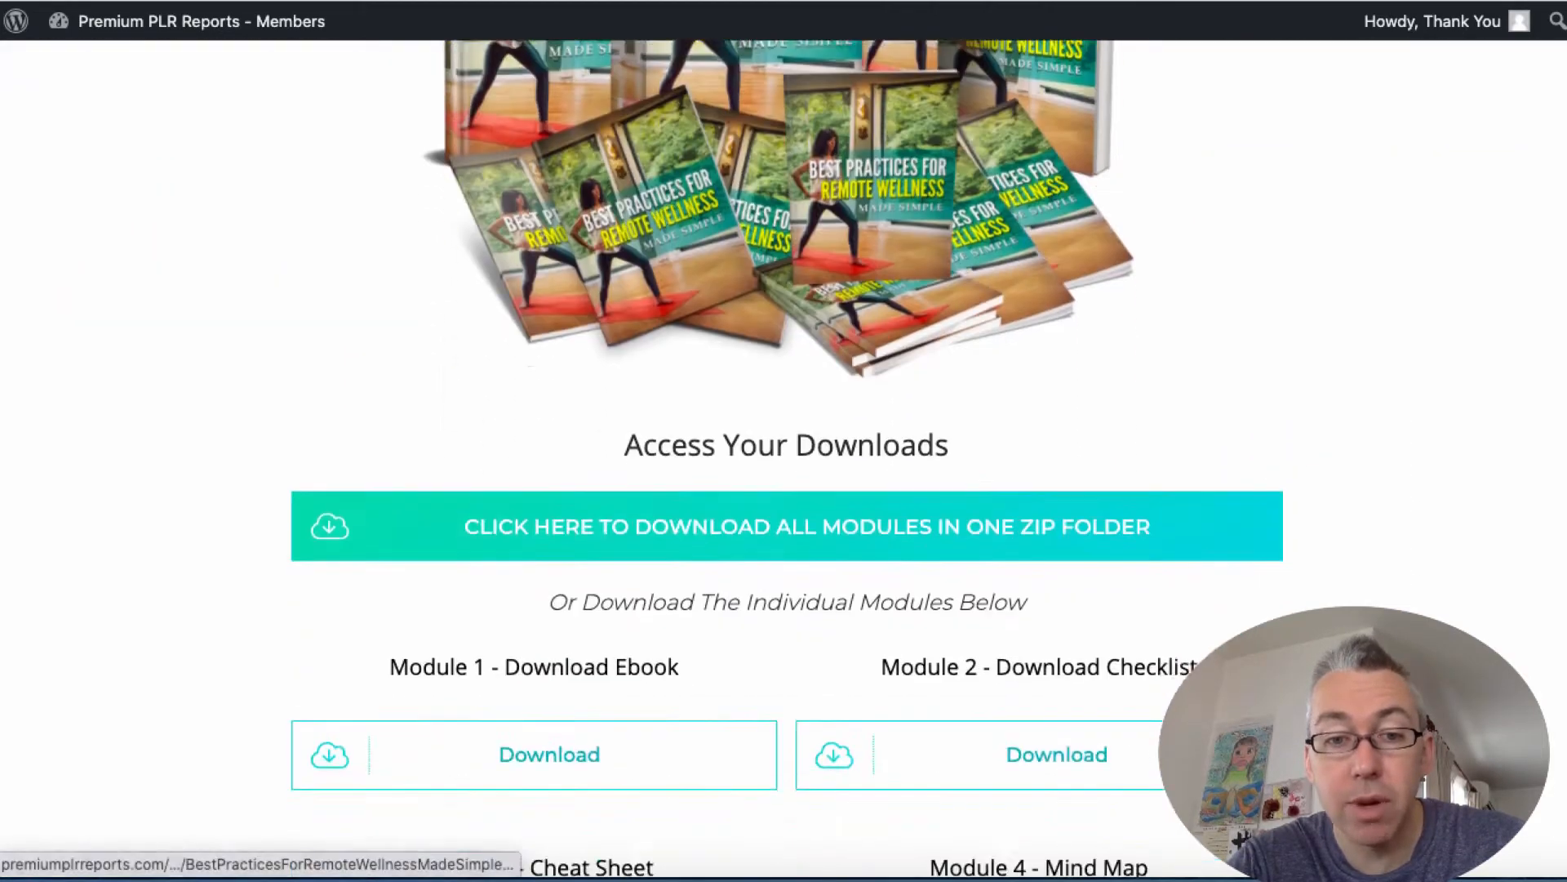
pyautogui.scroll(-5, 1041, 430)
pyautogui.scroll(-1, 1041, 344)
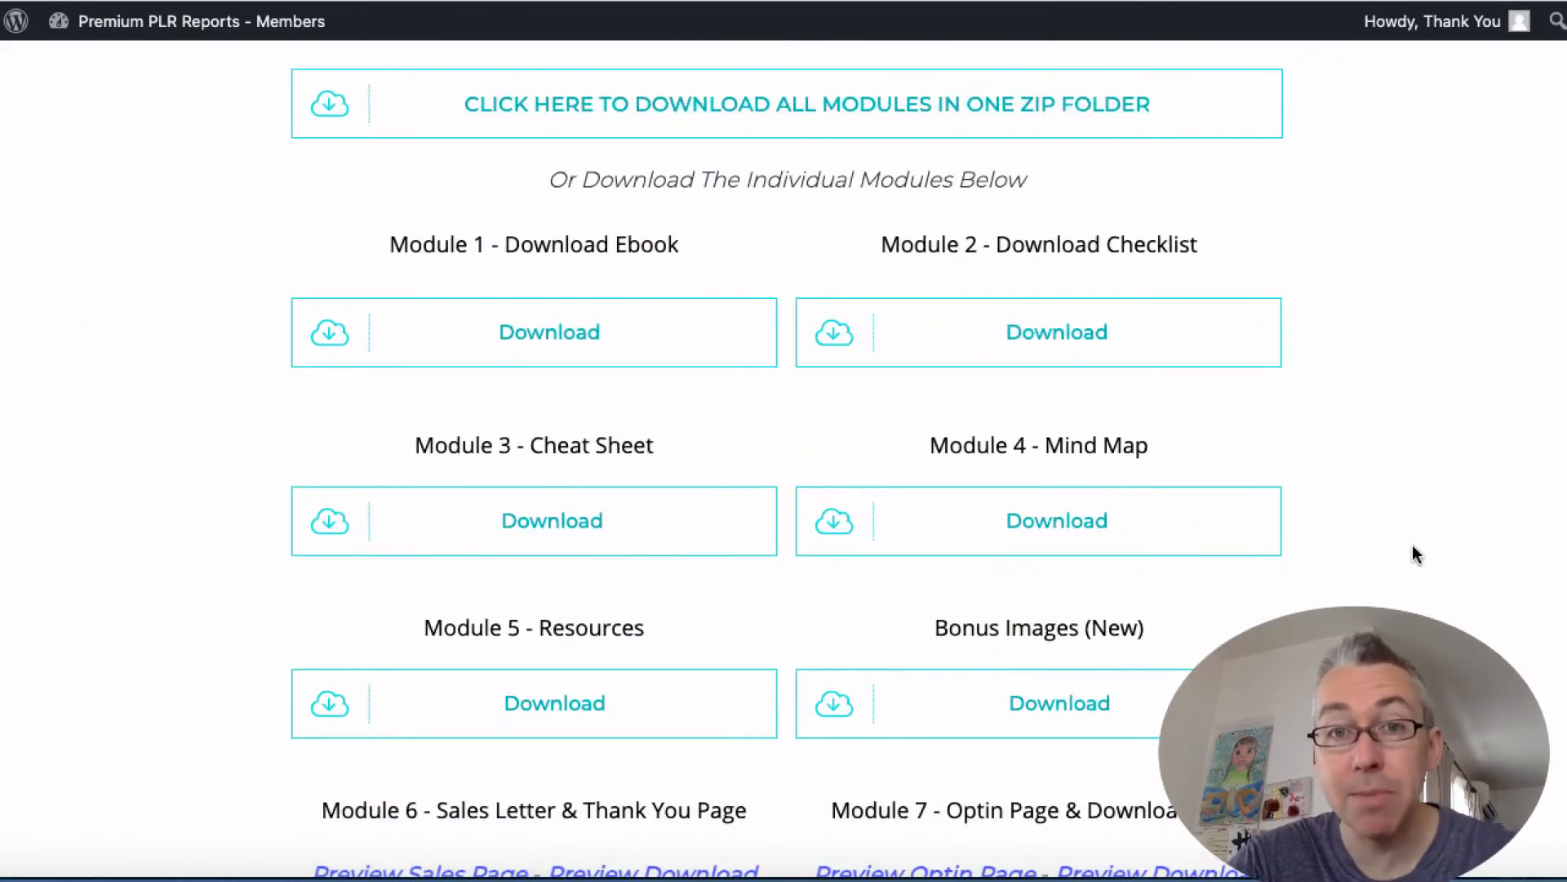
pyautogui.scroll(-3, 1401, 321)
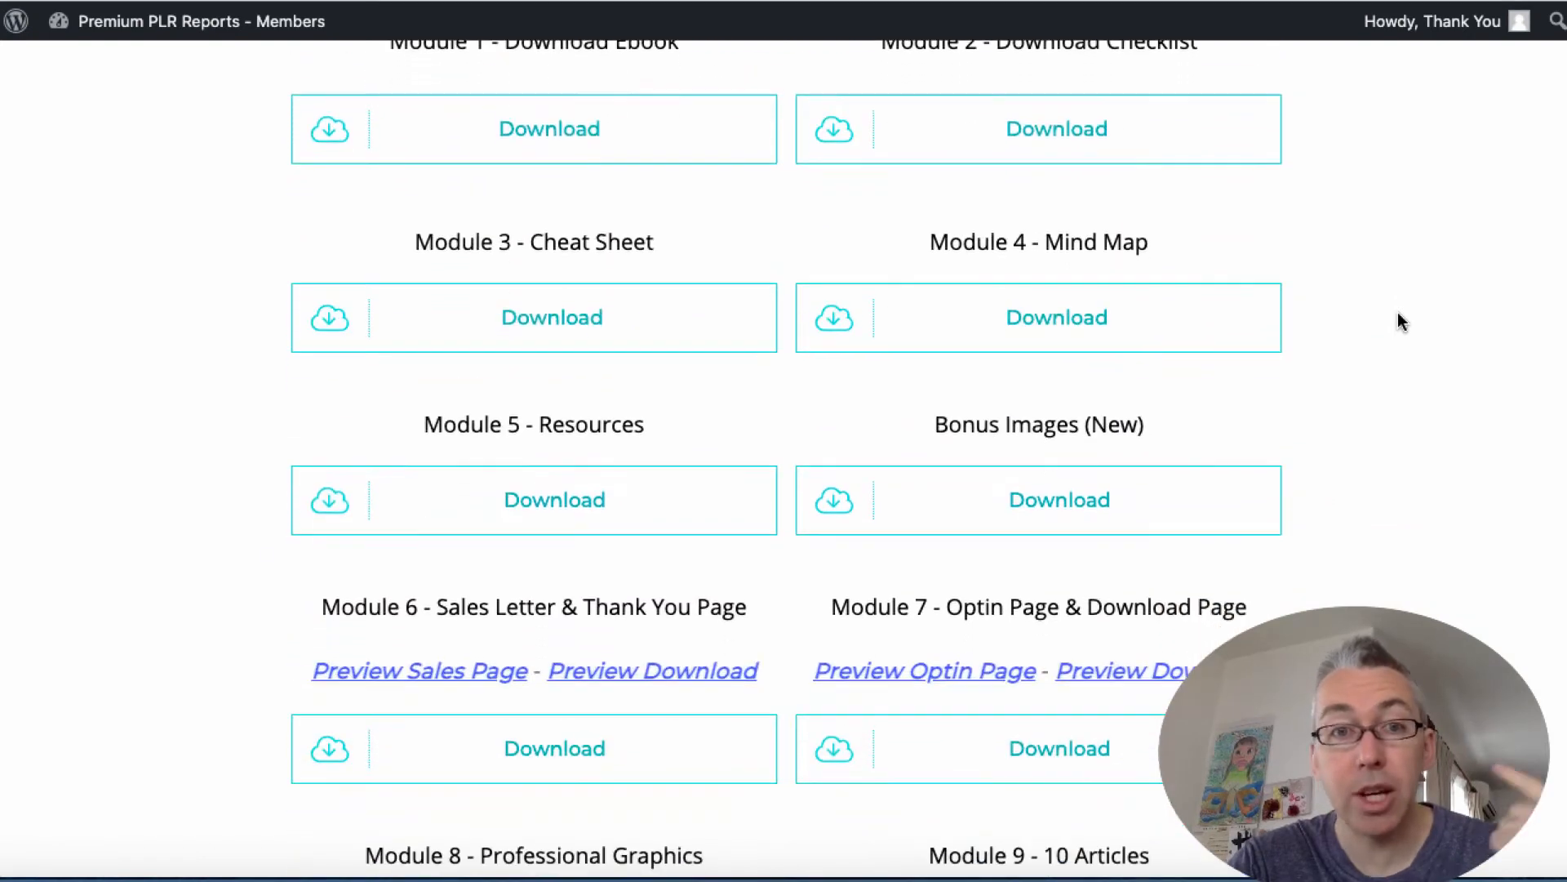
pyautogui.scroll(-3, 1402, 485)
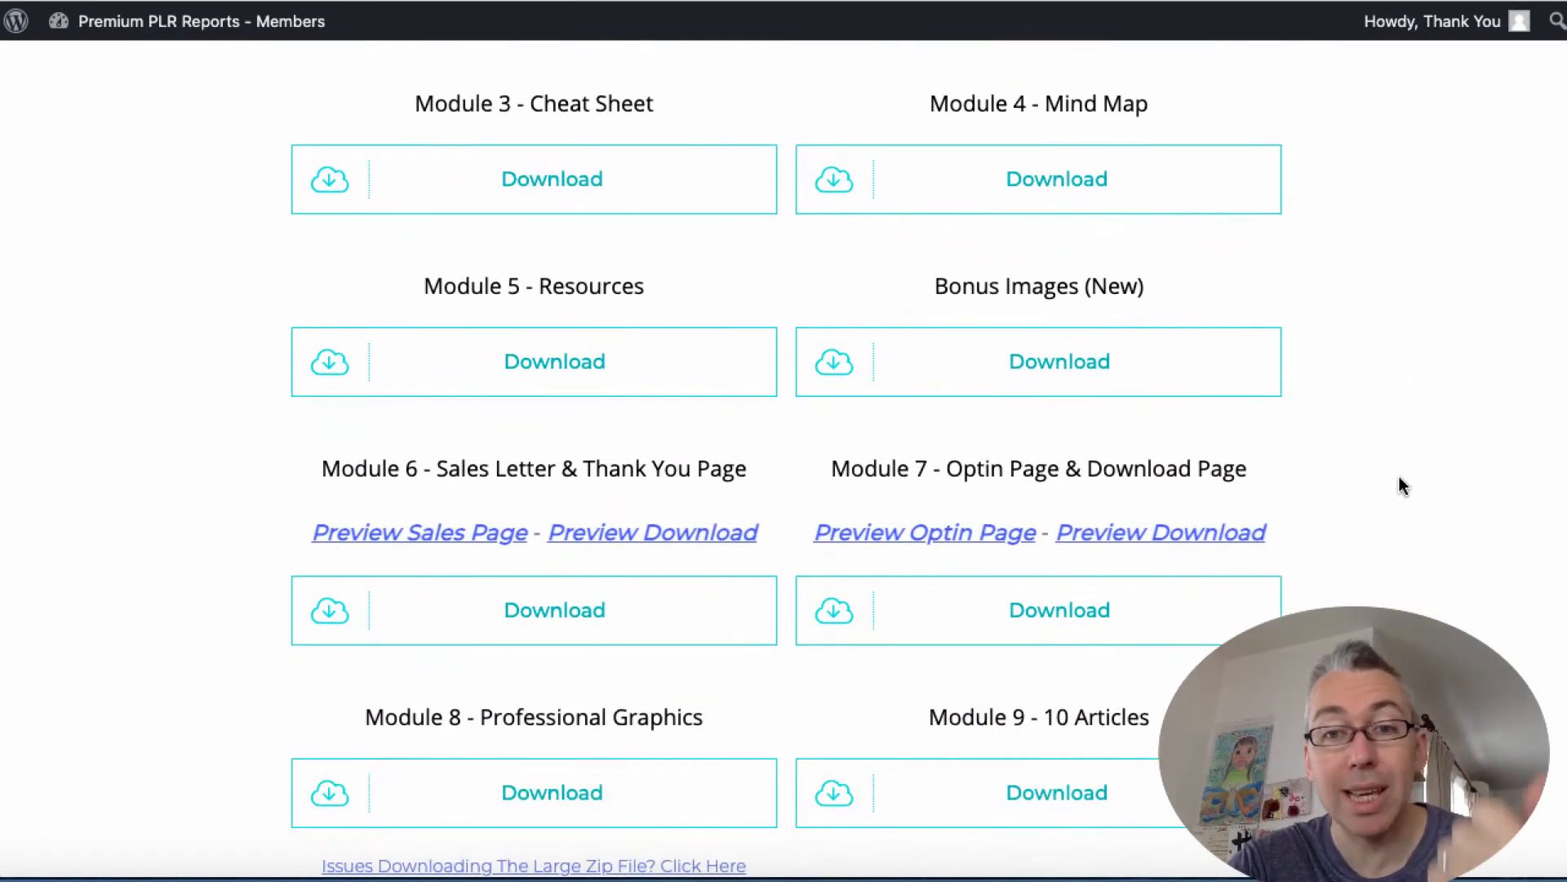
pyautogui.scroll(-3, 1403, 485)
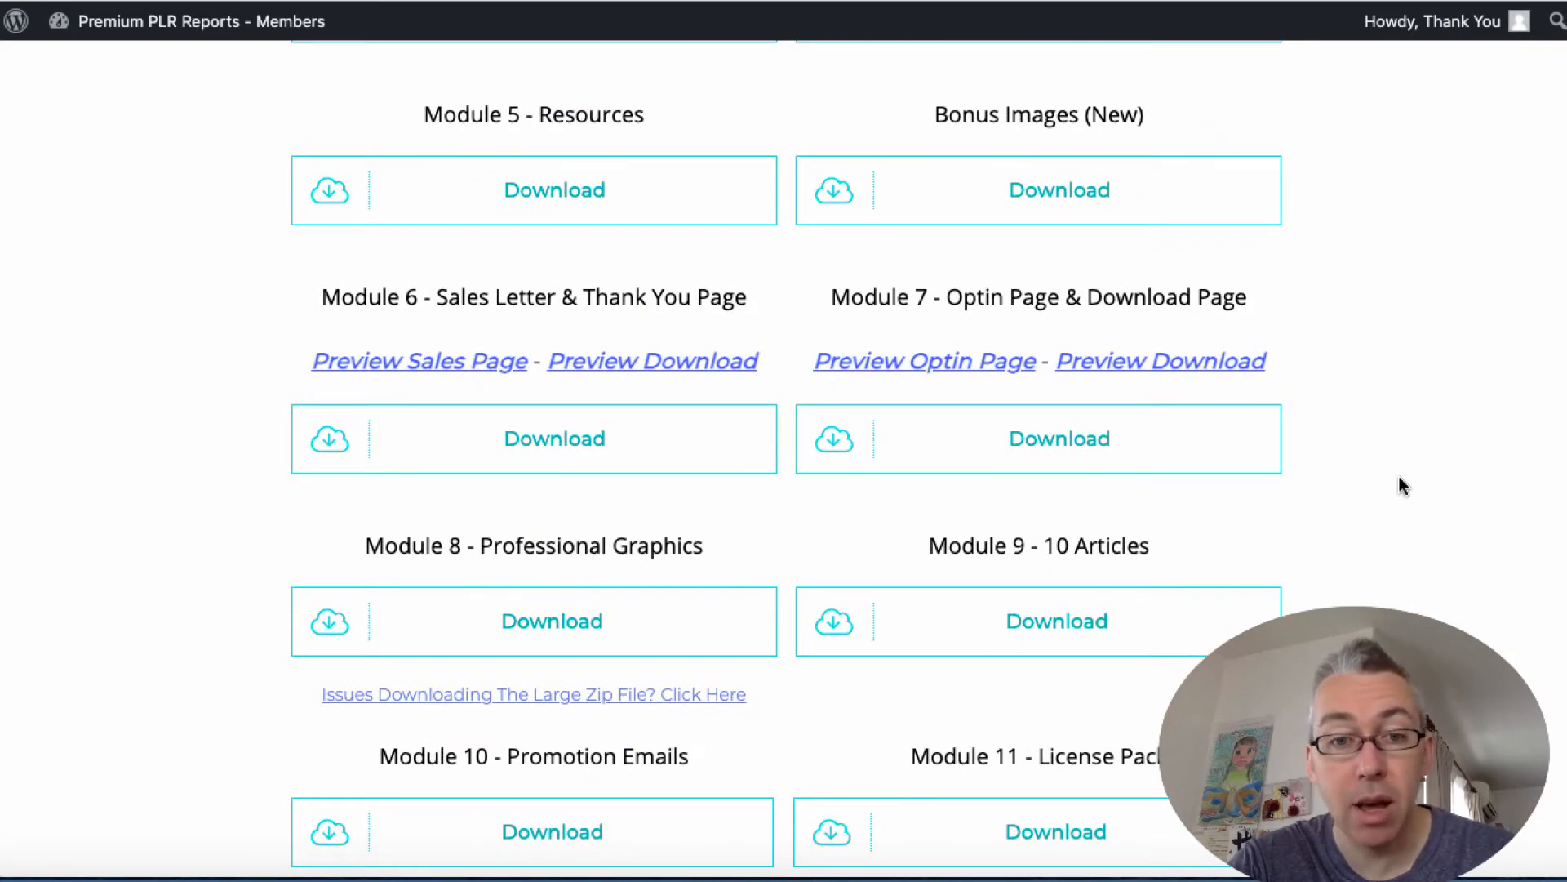
pyautogui.scroll(-4, 1402, 485)
pyautogui.scroll(-3, 1403, 485)
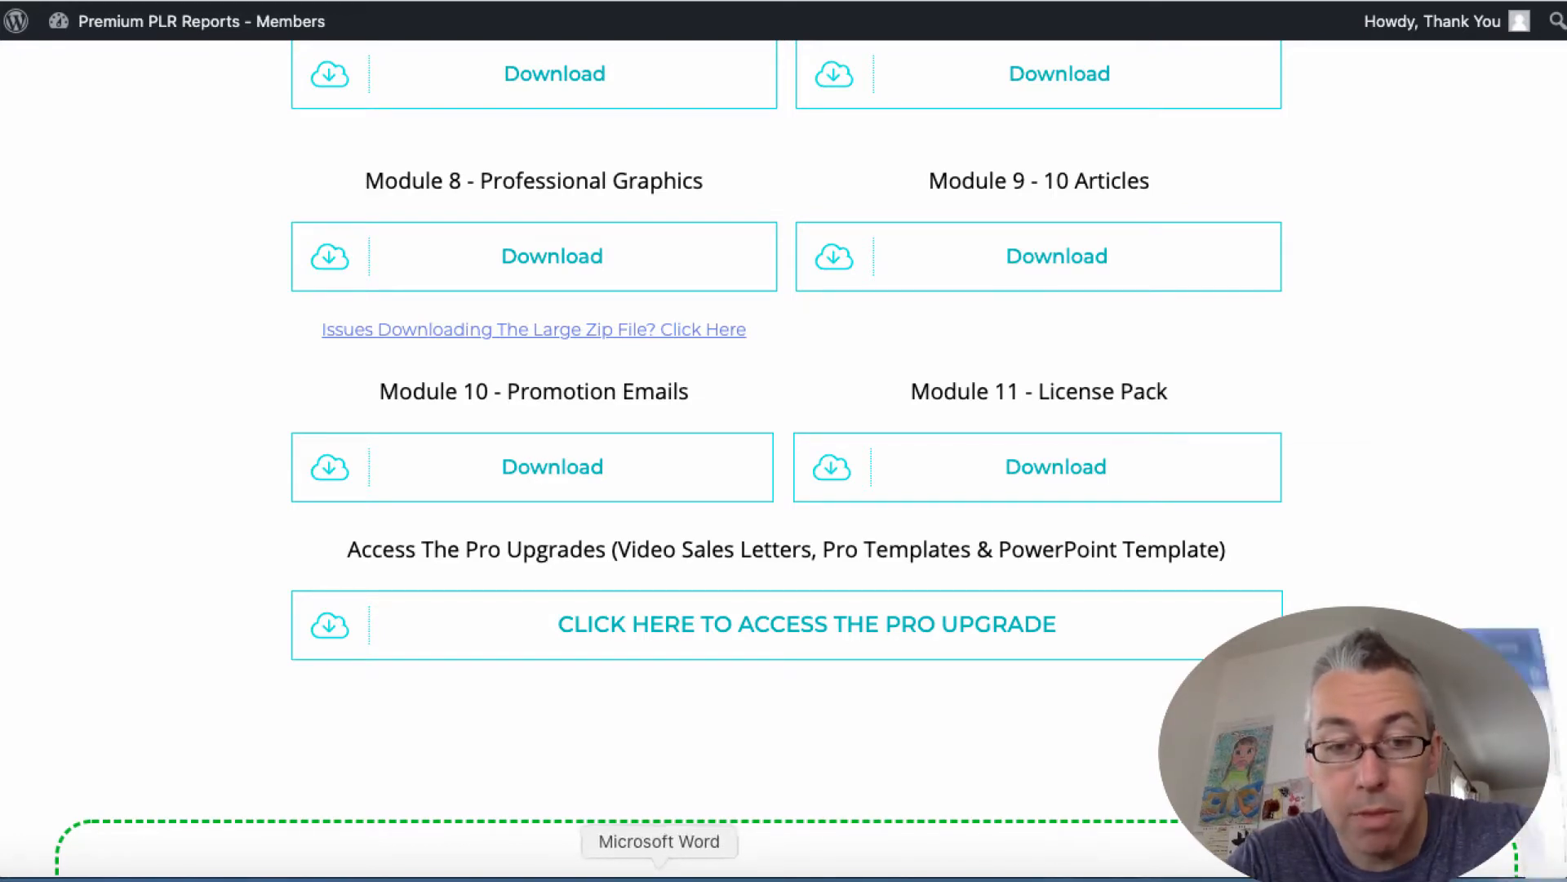
# - Review the Word article 'Chapter 1: Managing Expectations For Work and Family', highlighting its heading
pyautogui.click(662, 863)
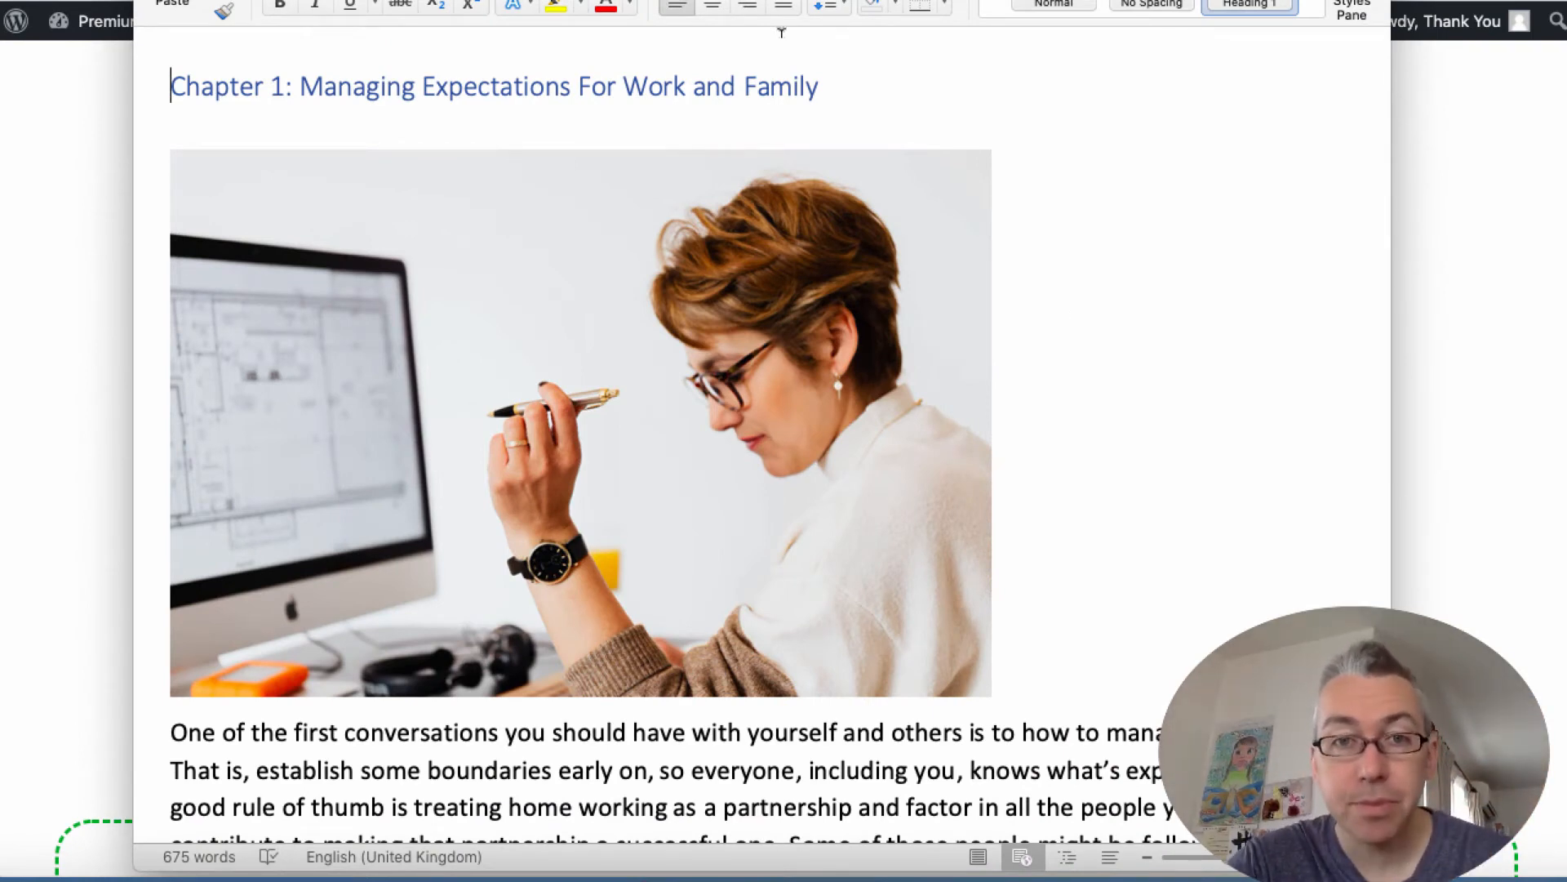
pyautogui.moveTo(838, 84); pyautogui.dragTo(374, 71)
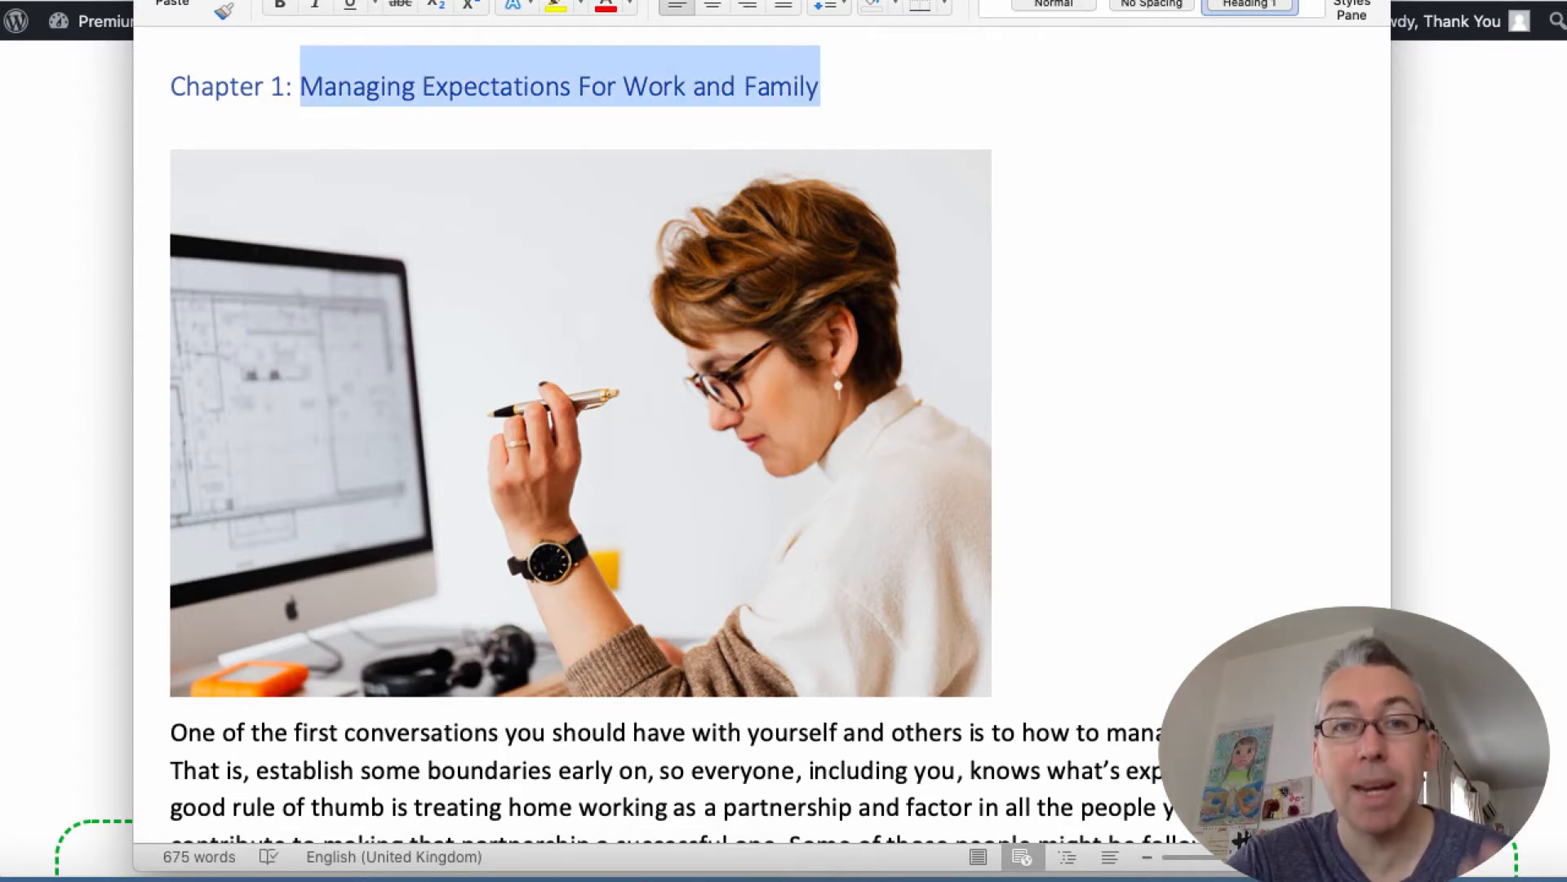
pyautogui.scroll(-2, 1199, 368)
pyautogui.scroll(-3, 1198, 367)
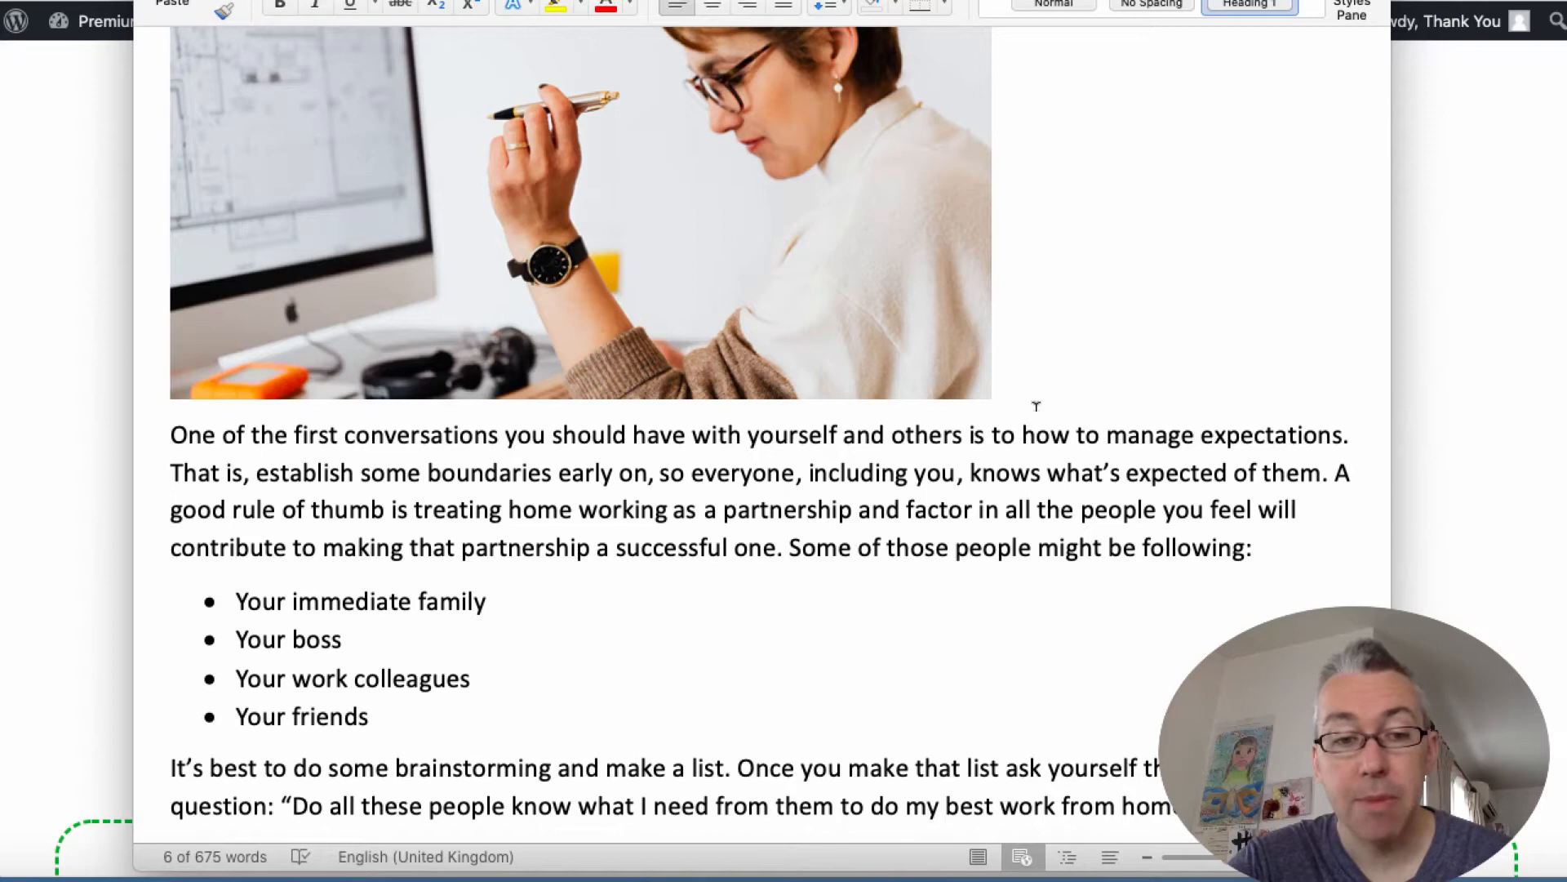
pyautogui.scroll(5, 1036, 407)
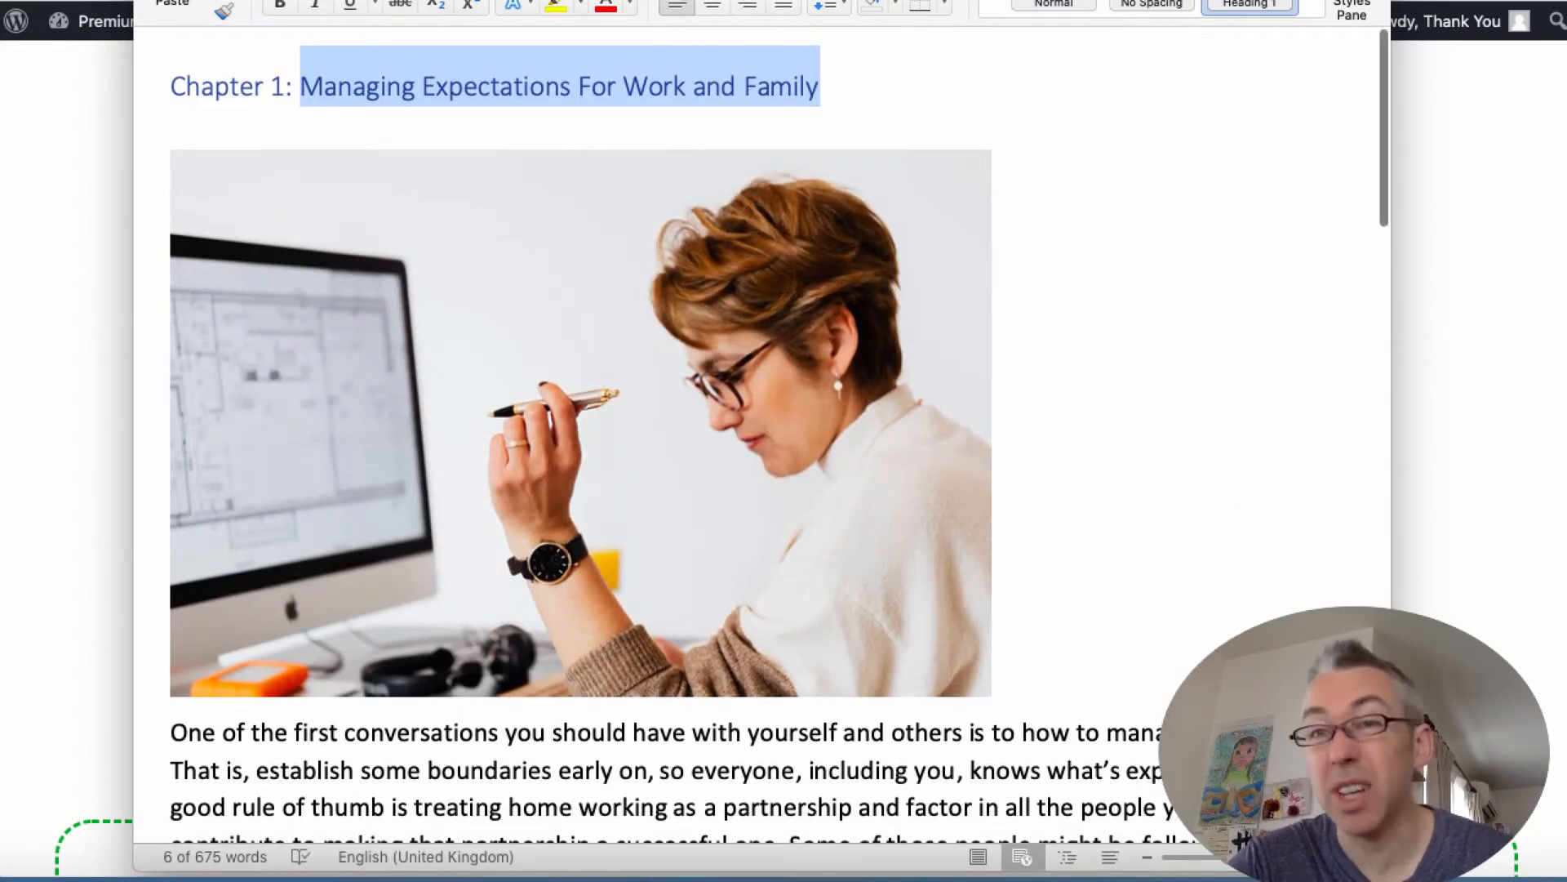
pyautogui.click(1165, 123)
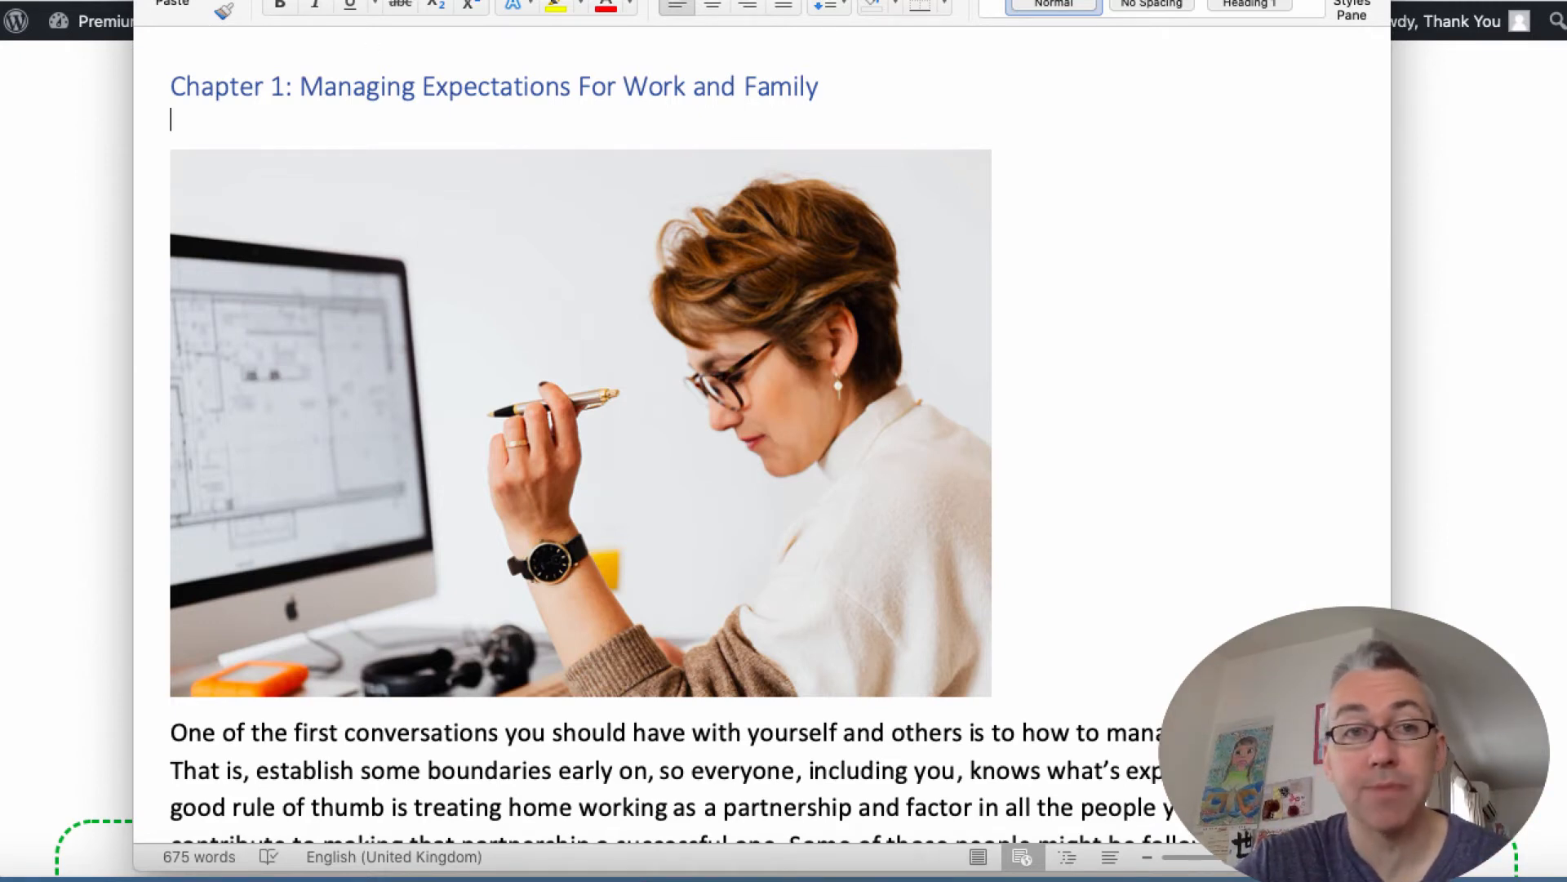
# - Minimize the Word article and return to the downloads page for the Pro Upgrade
pyautogui.press('super+m')
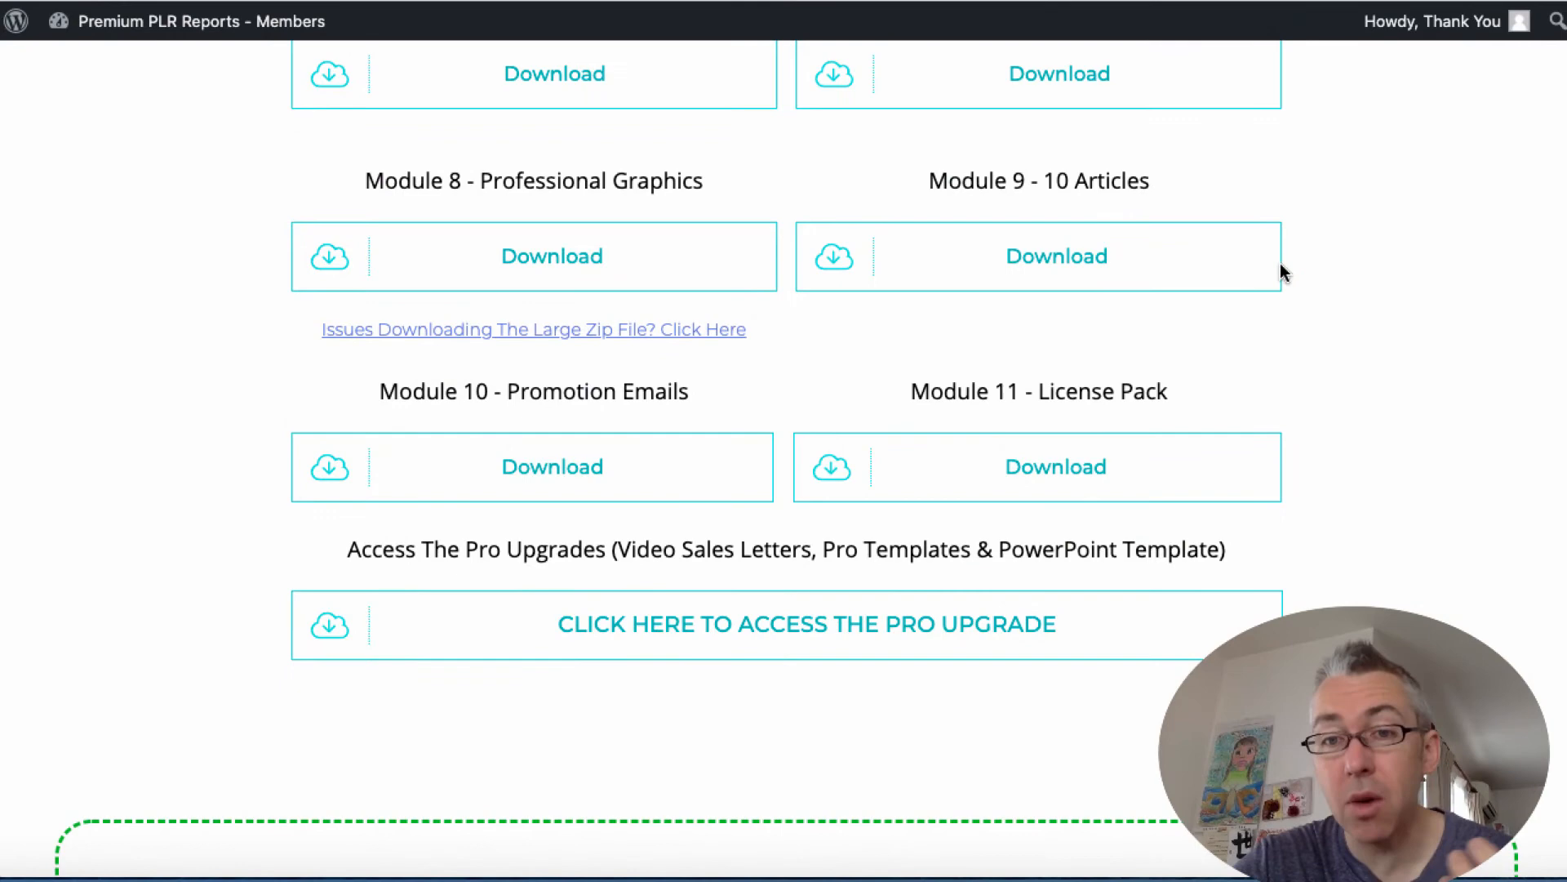
pyautogui.scroll(3, 1283, 272)
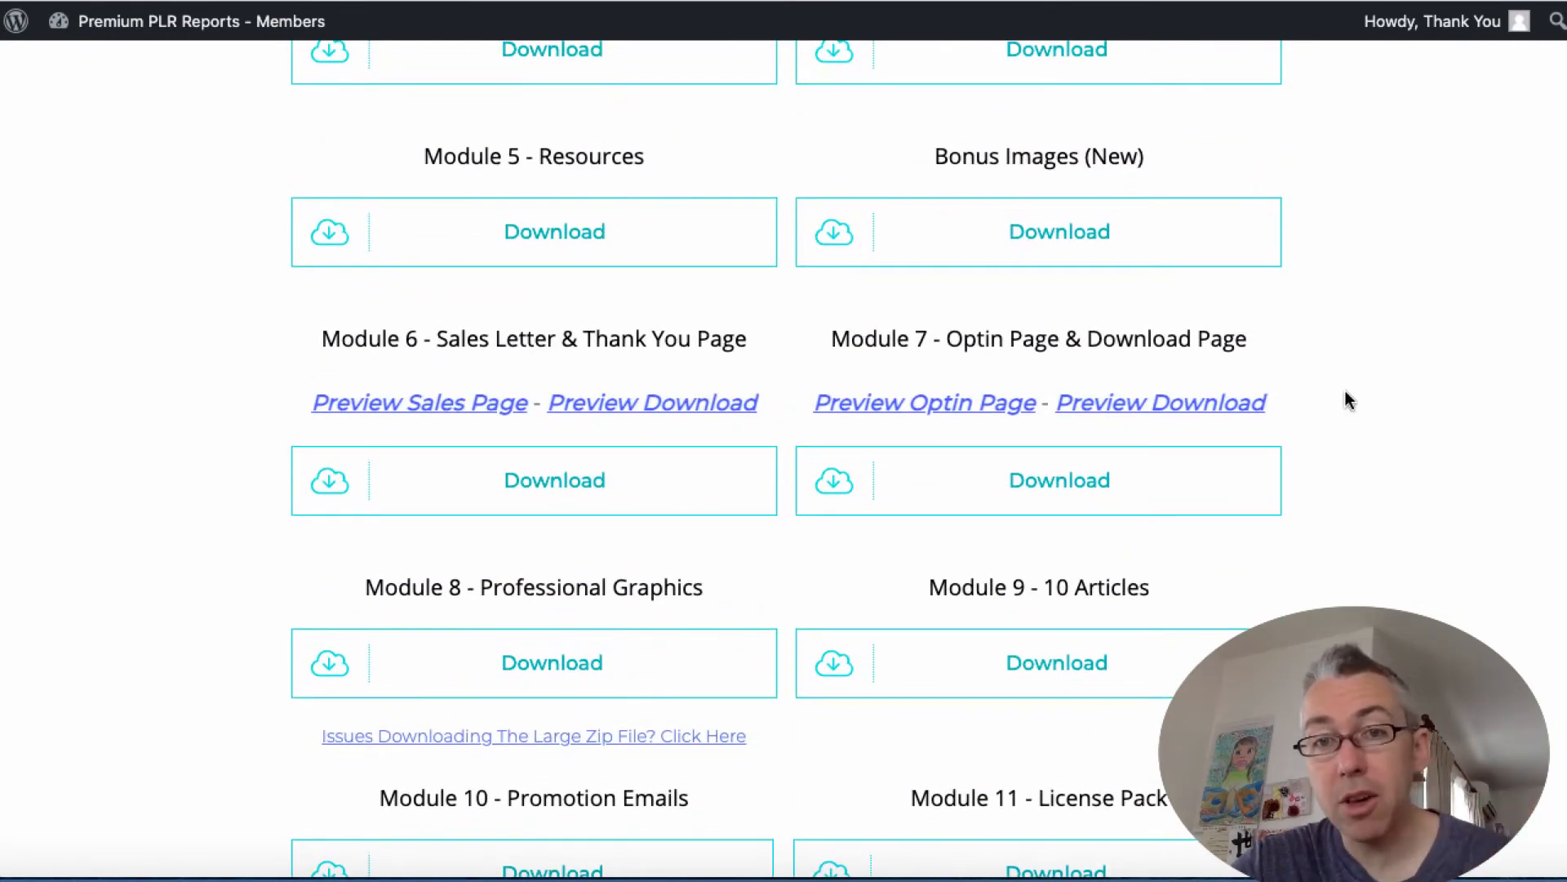
pyautogui.scroll(8, 1347, 401)
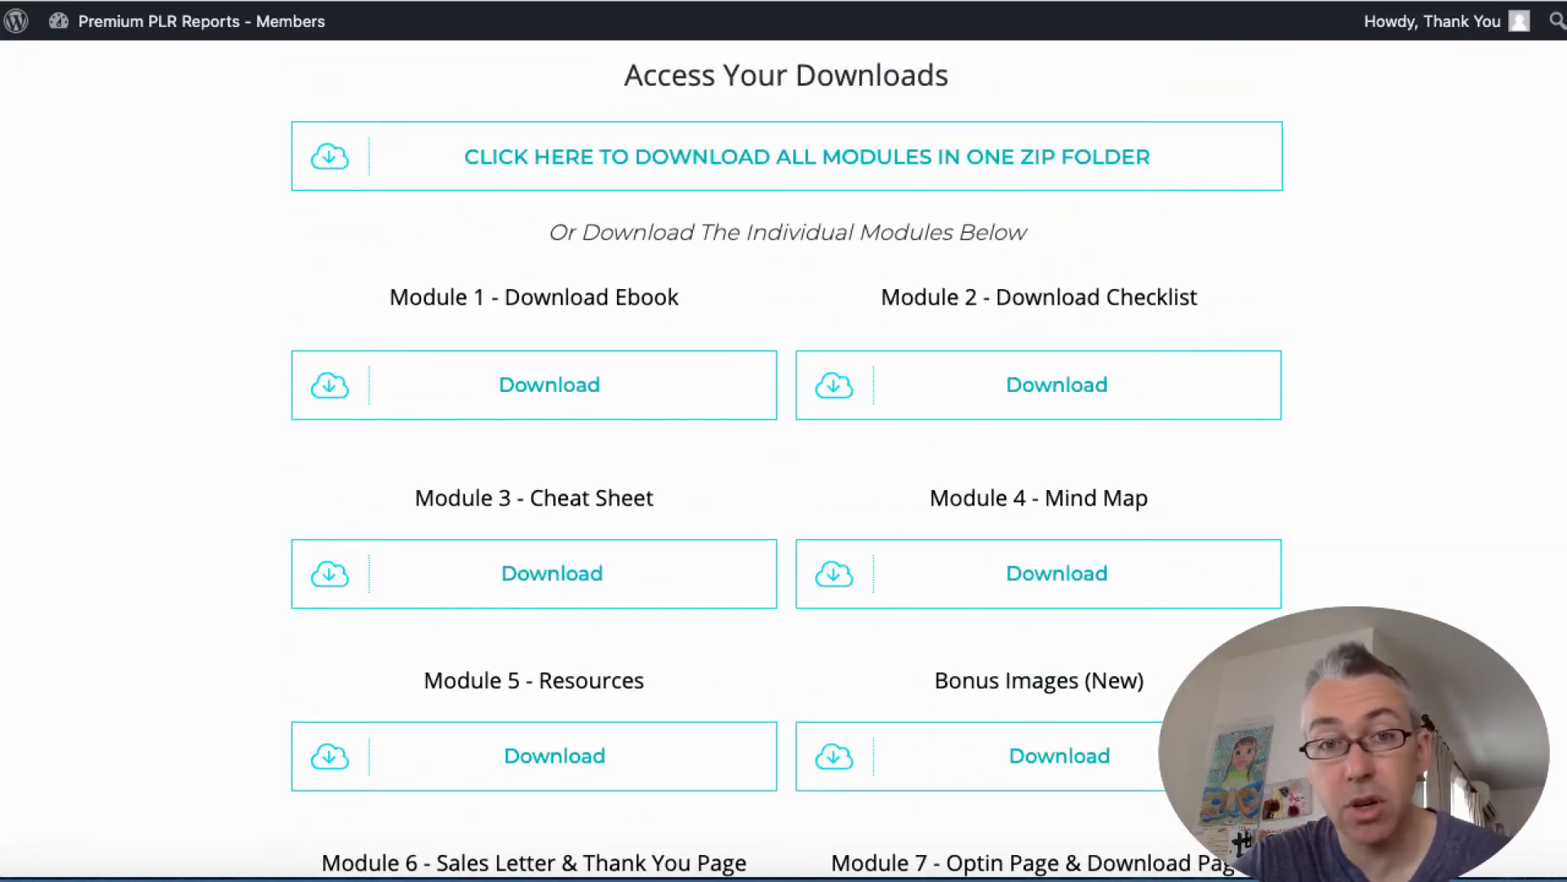
pyautogui.scroll(-8, 1437, 605)
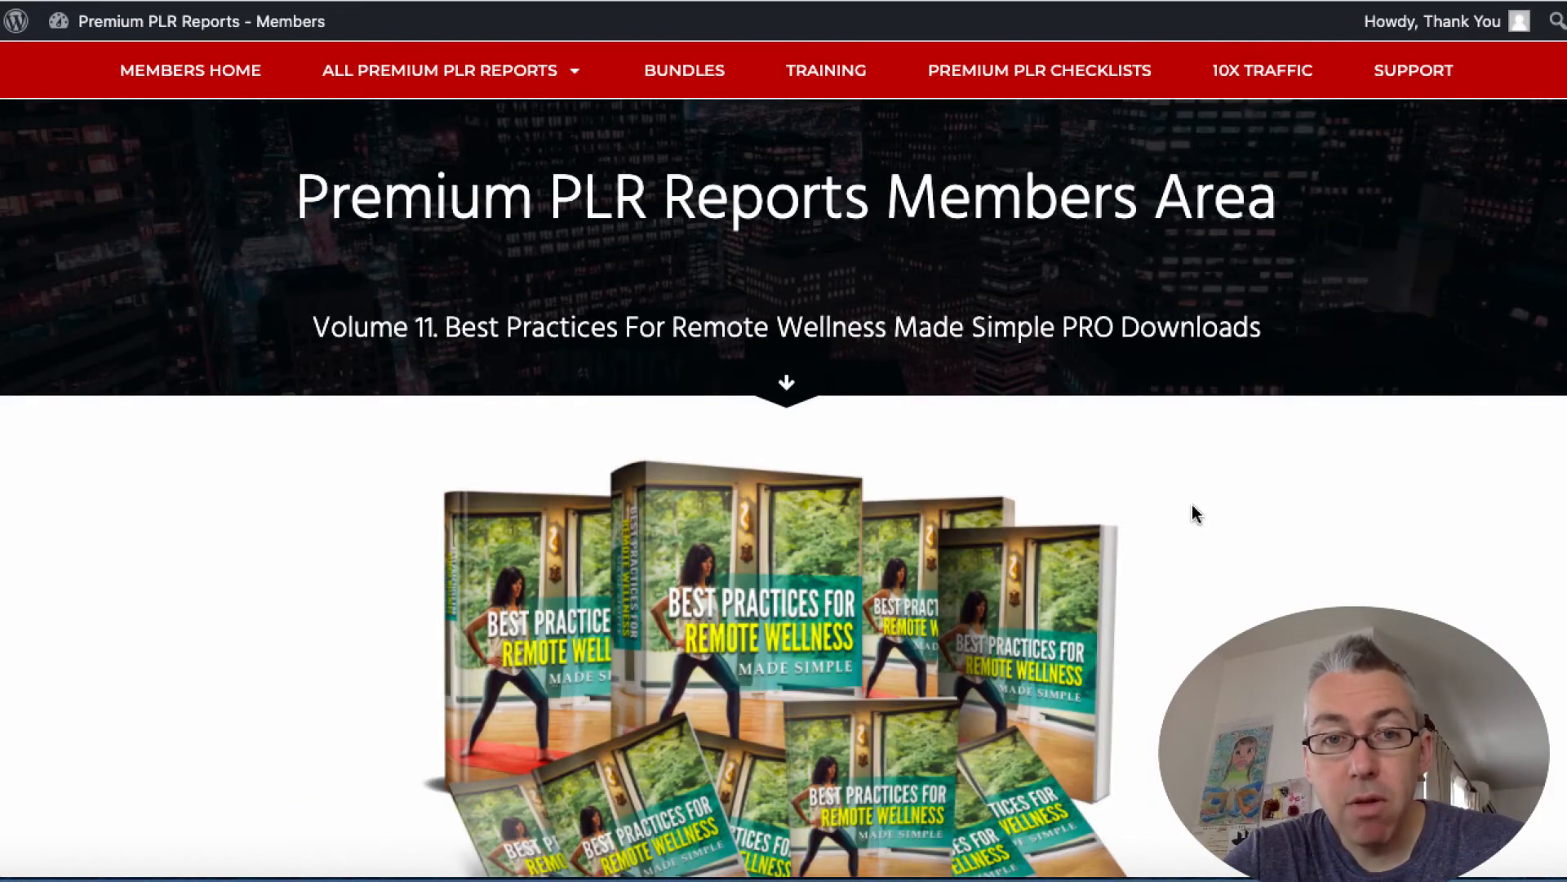
pyautogui.scroll(-5, 784, 490)
pyautogui.scroll(-3, 784, 490)
pyautogui.scroll(-3, 784, 490)
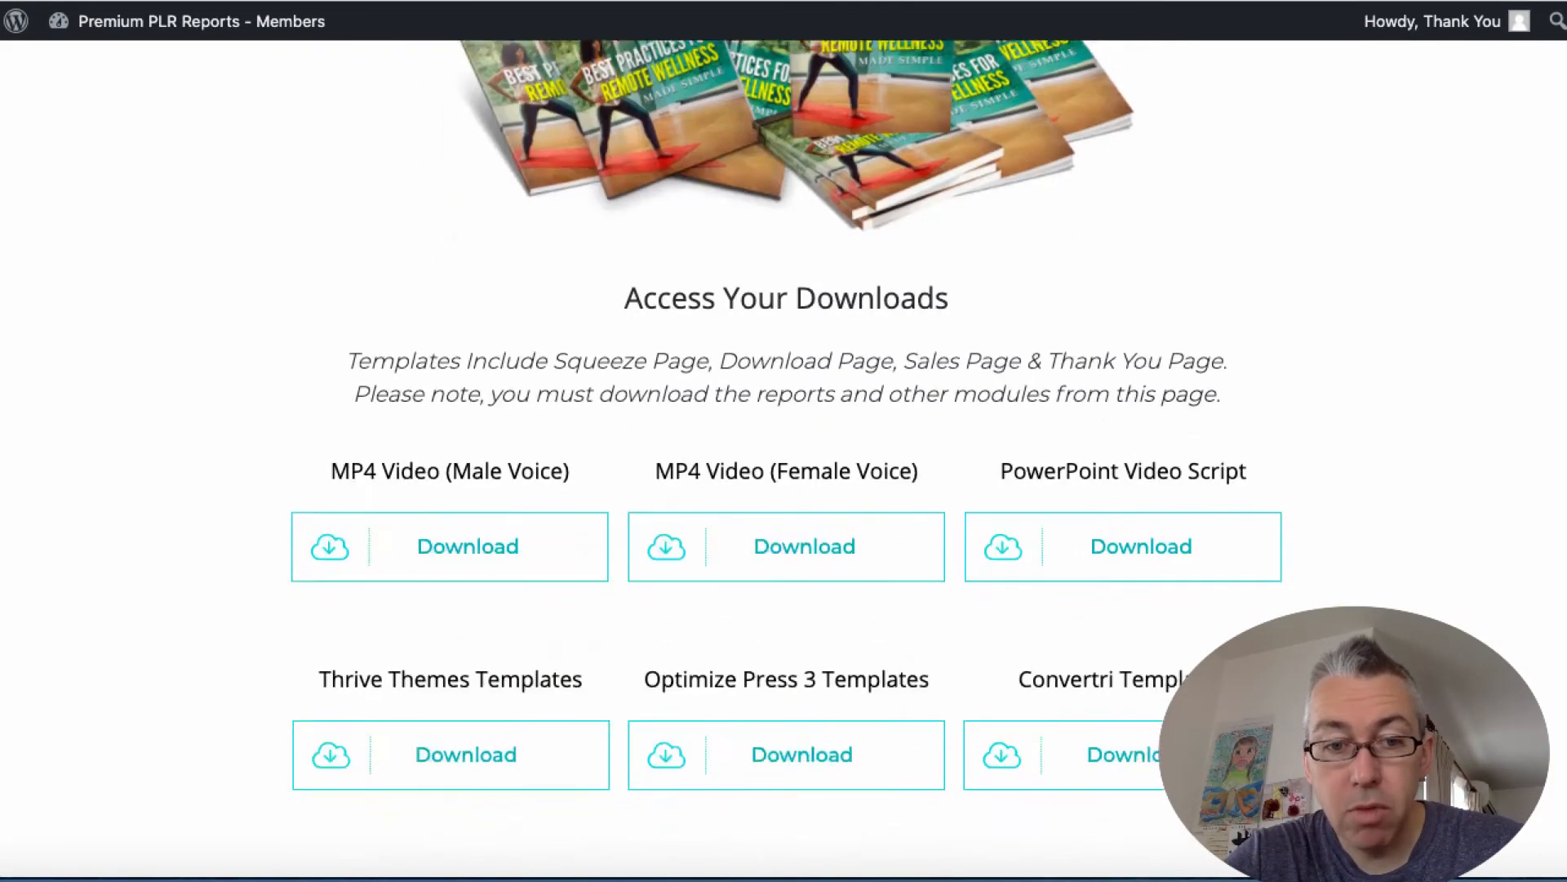
pyautogui.scroll(-1, 784, 490)
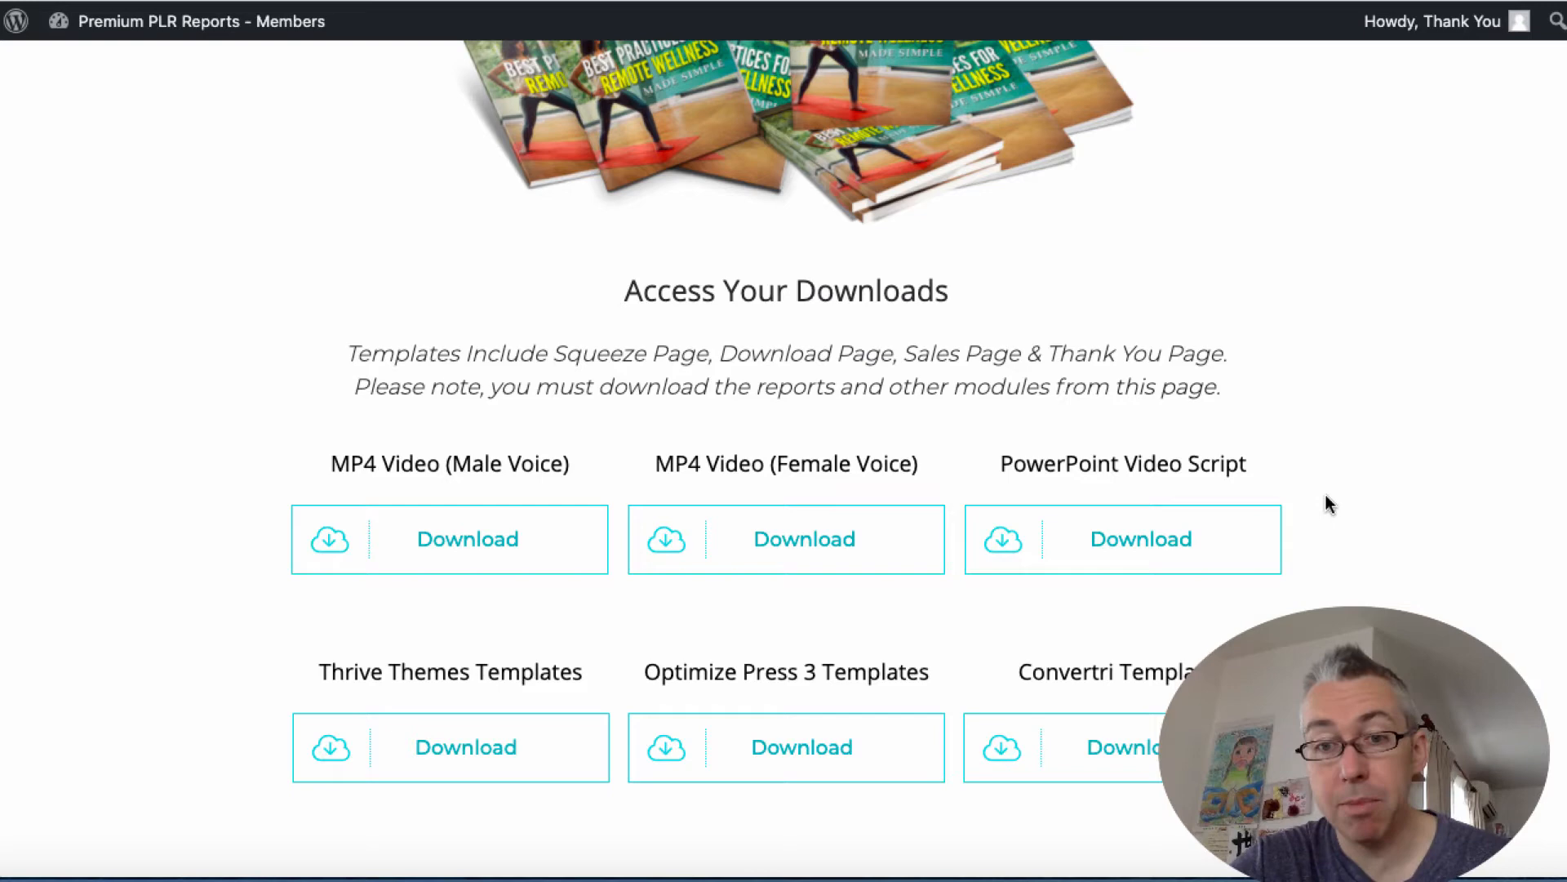
pyautogui.scroll(-1, 1326, 497)
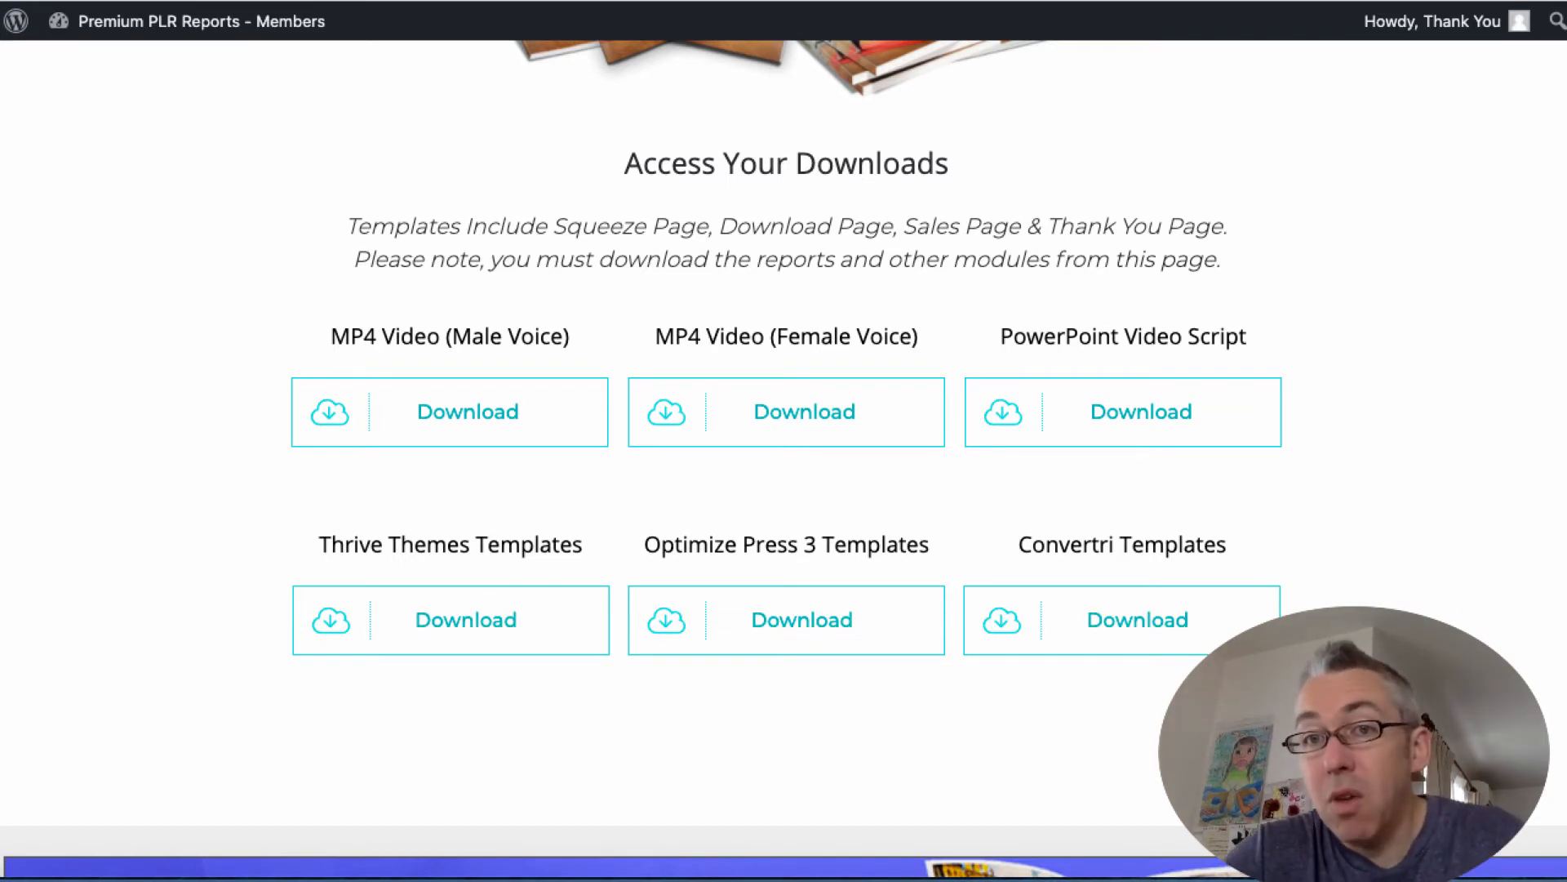
pyautogui.scroll(2, 839, 366)
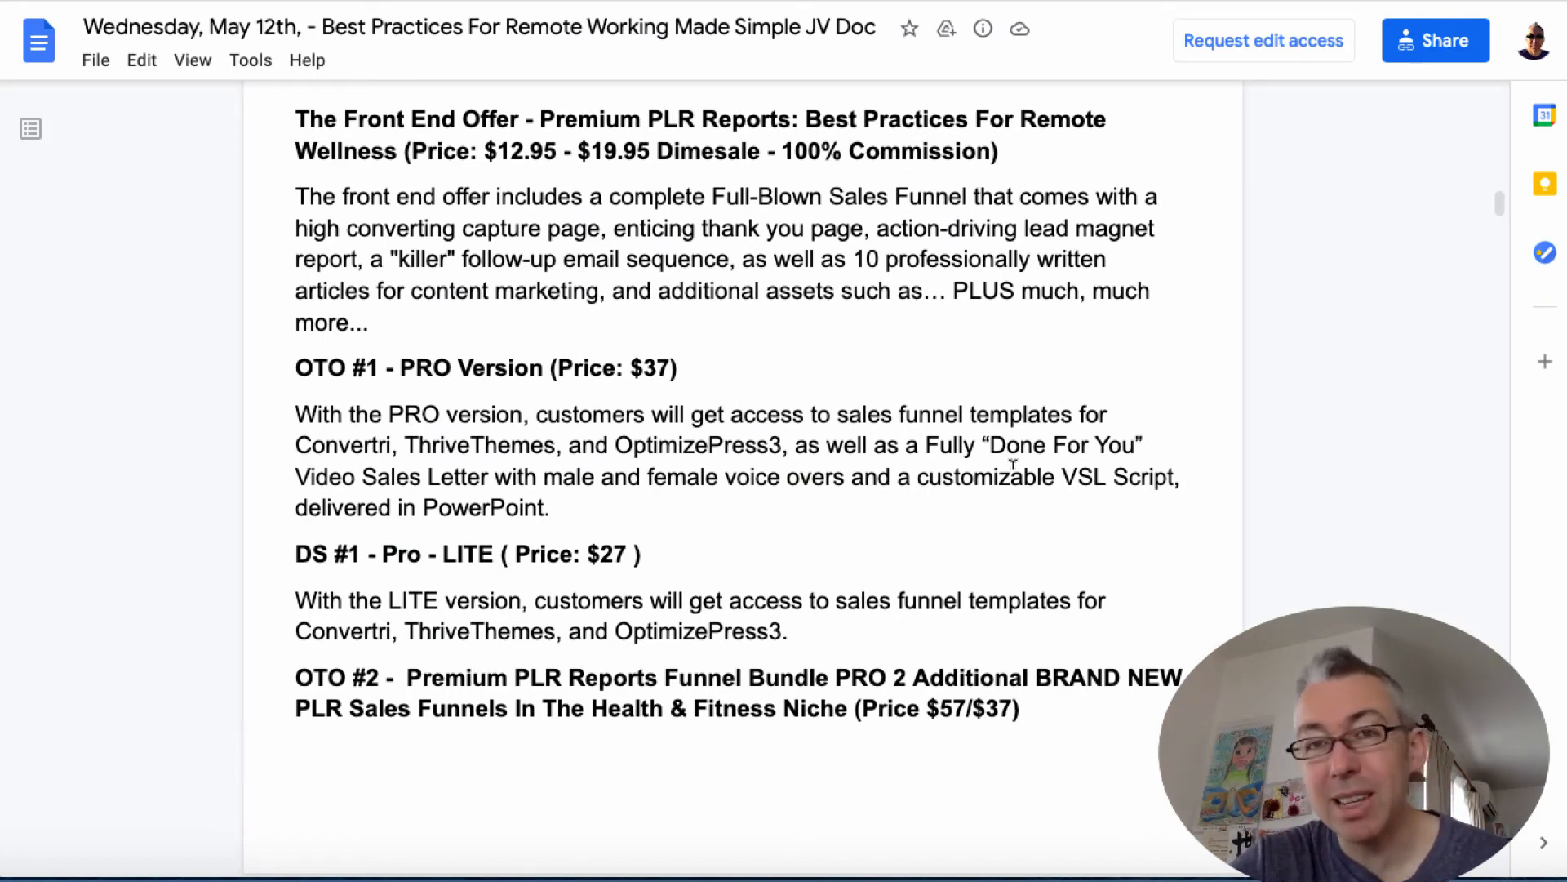
pyautogui.scroll(-4, 1012, 463)
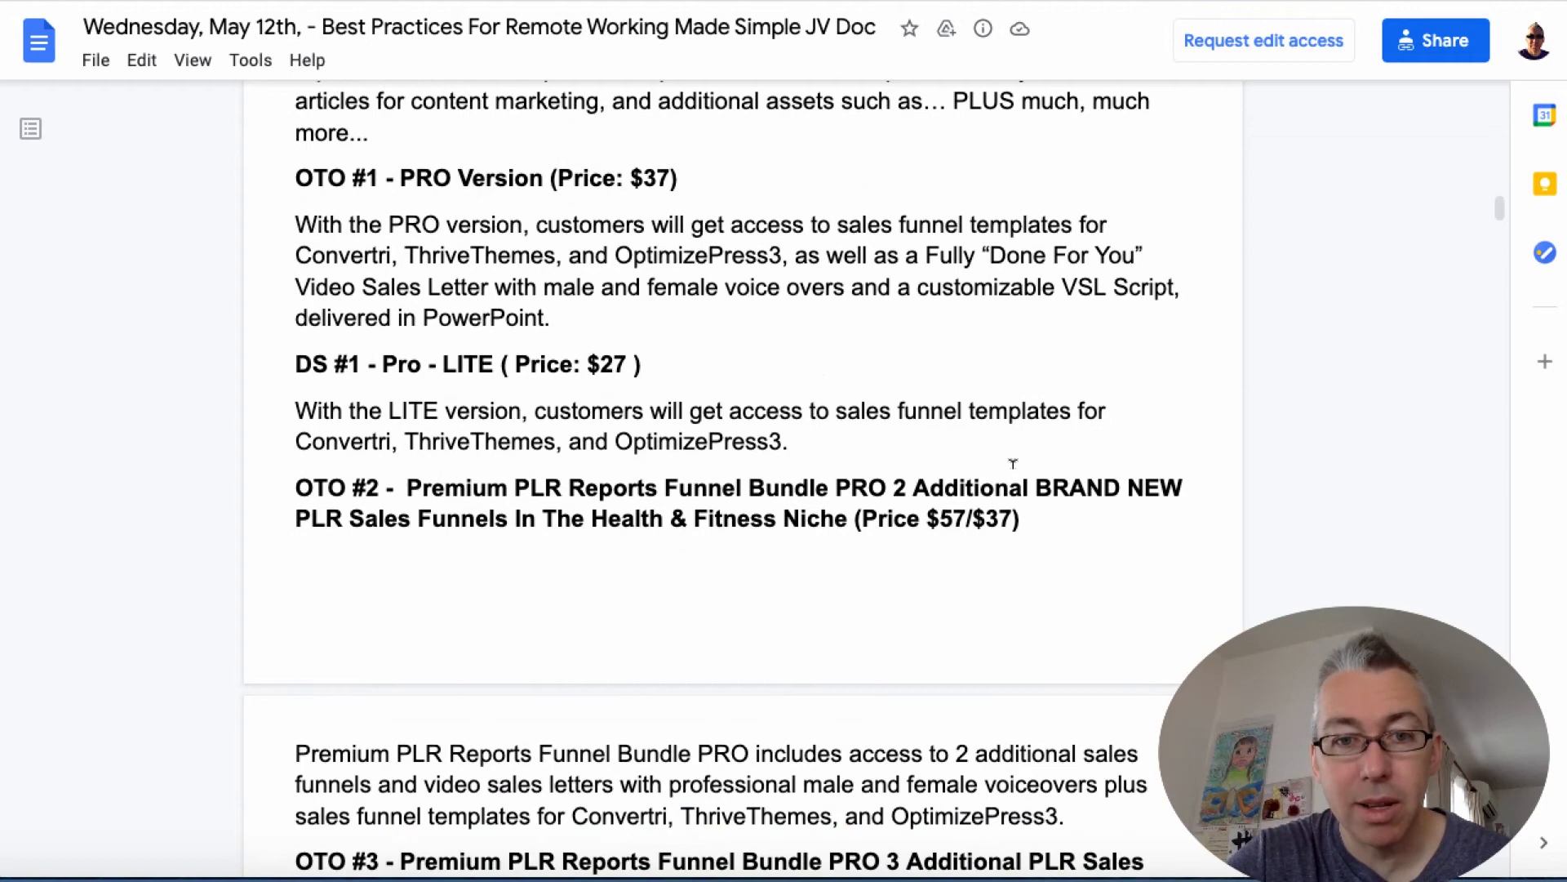
pyautogui.scroll(-4, 1013, 463)
pyautogui.scroll(-1, 1013, 464)
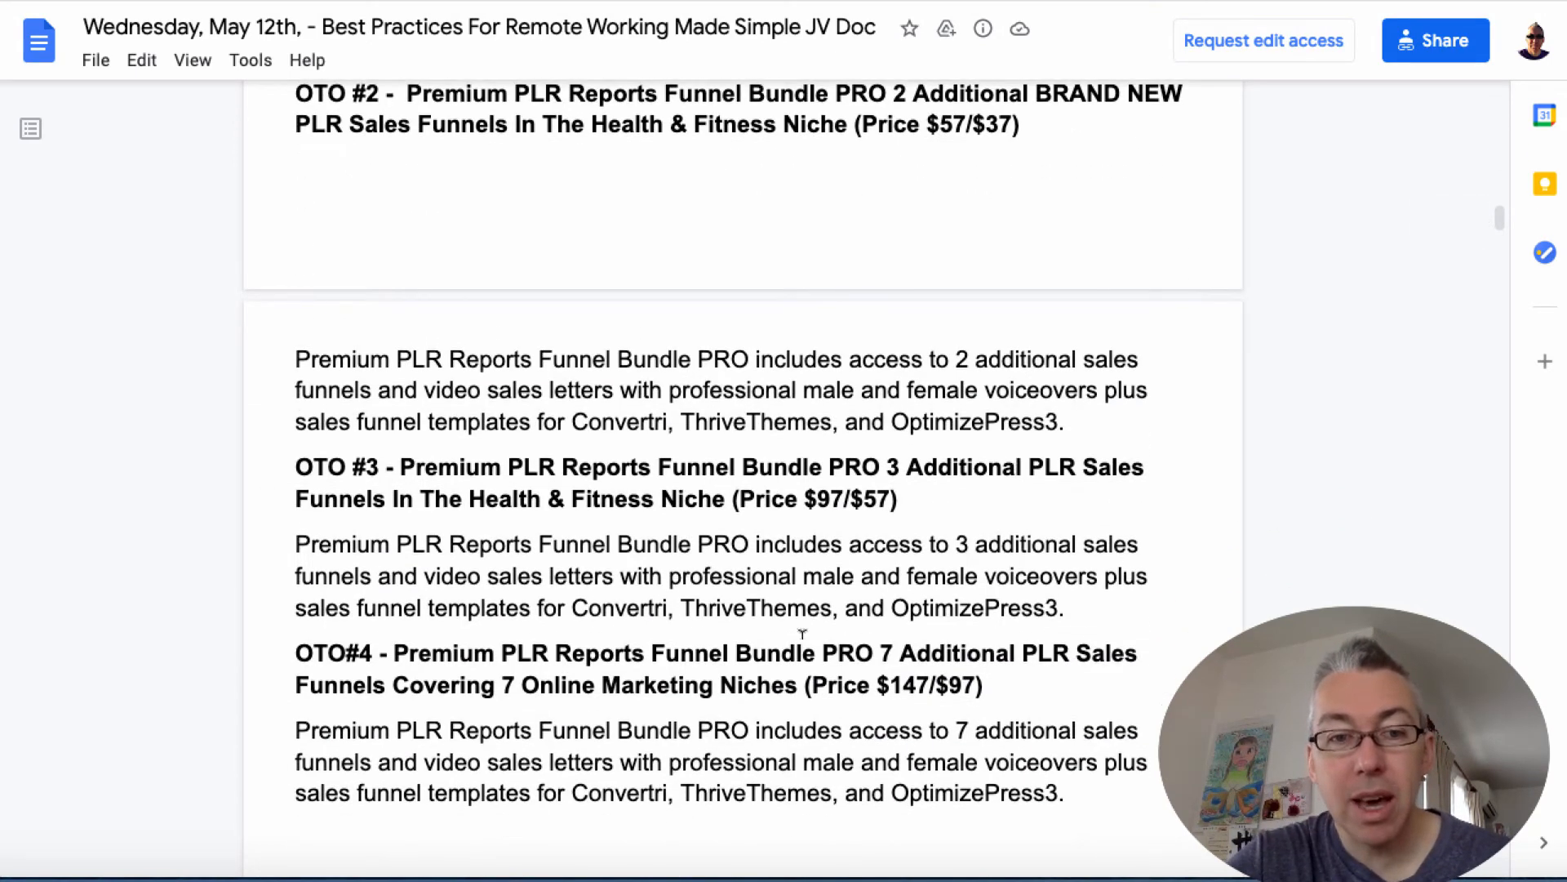